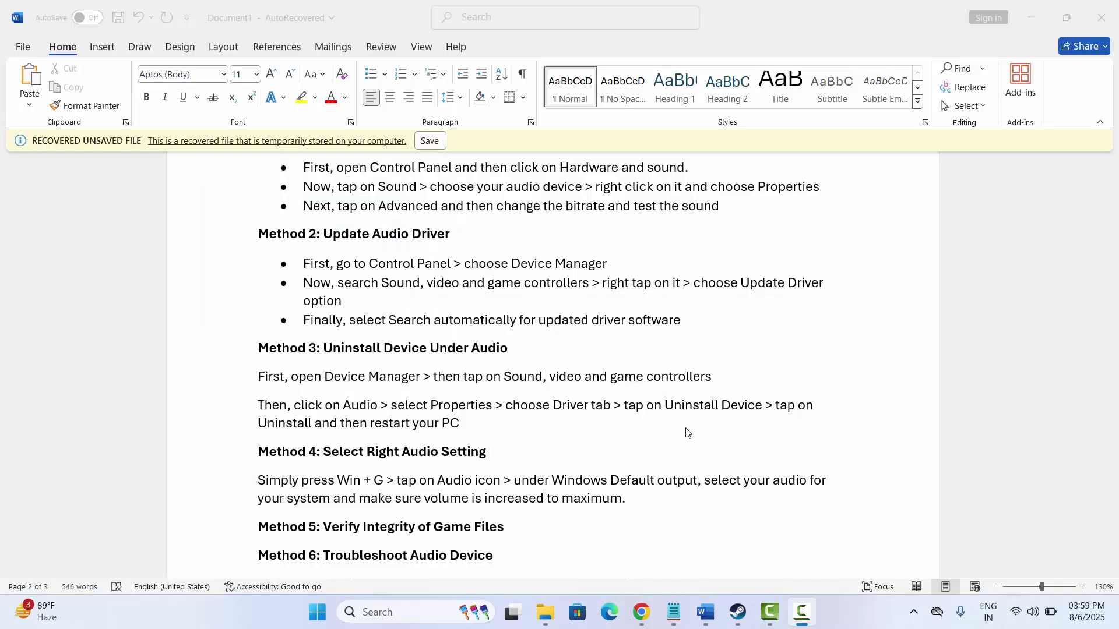
Step: Launch Control Panel from Windows search and go to Hardware and Sound
{"action": "scroll", "coordinate": [685, 437], "scroll_direction": "up", "scroll_amount": 2}
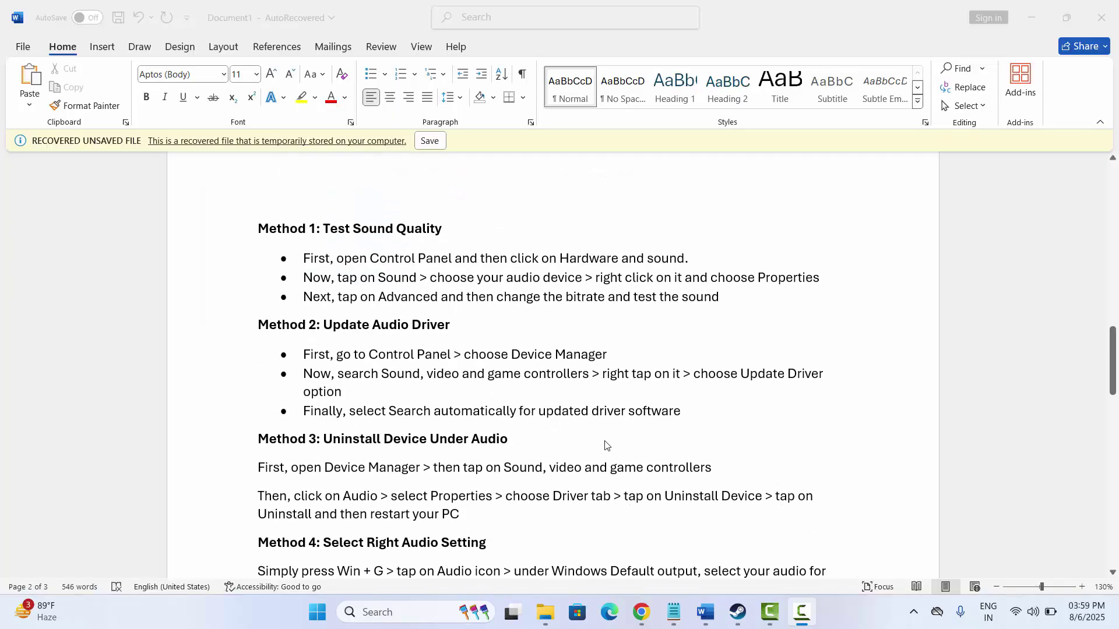
{"action": "scroll", "coordinate": [624, 427], "scroll_direction": "down", "scroll_amount": 1}
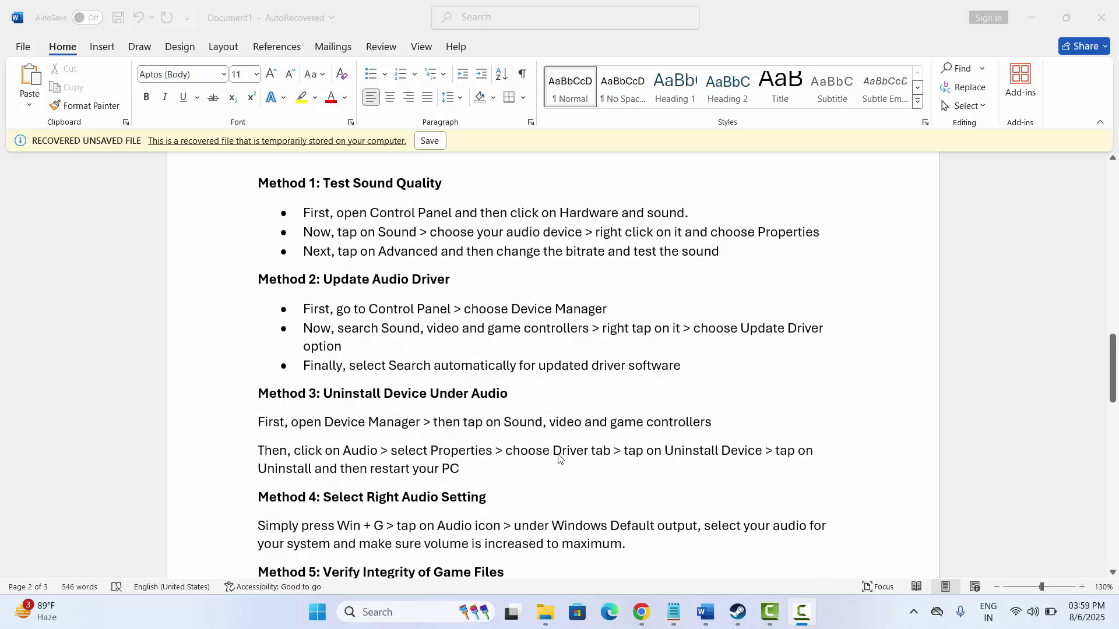
{"action": "left_click", "coordinate": [379, 612]}
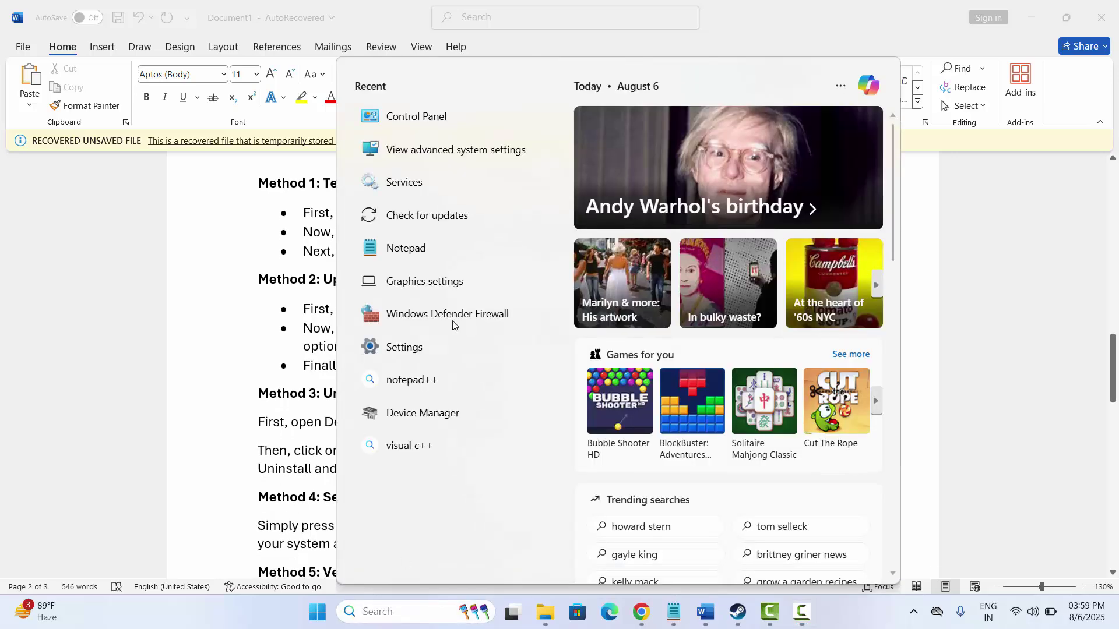
{"action": "left_click", "coordinate": [425, 120]}
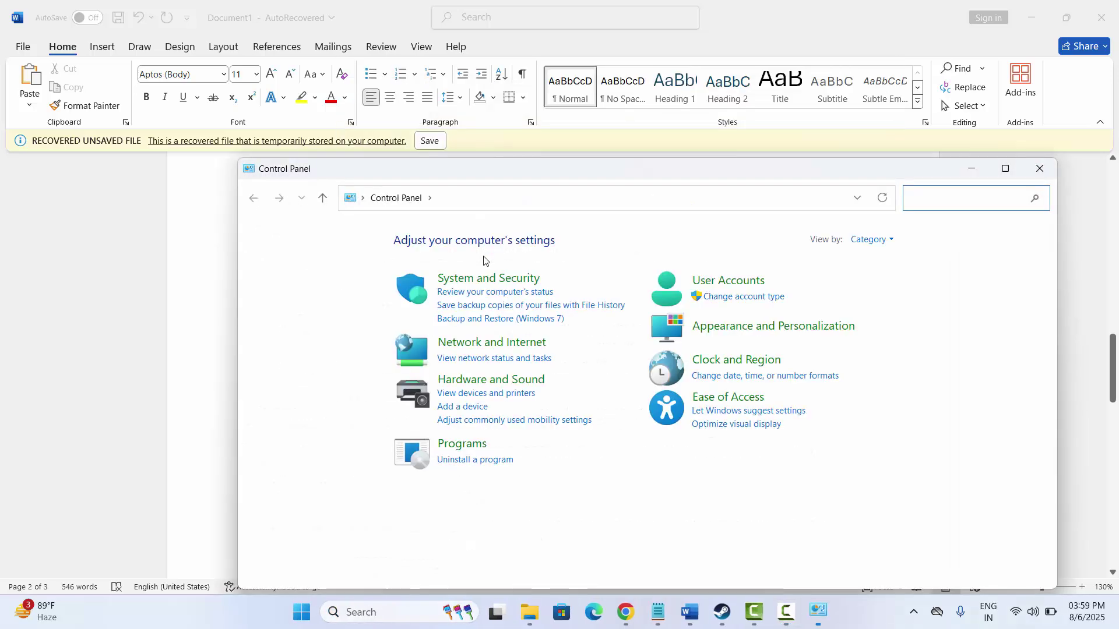
{"action": "left_click", "coordinate": [503, 383]}
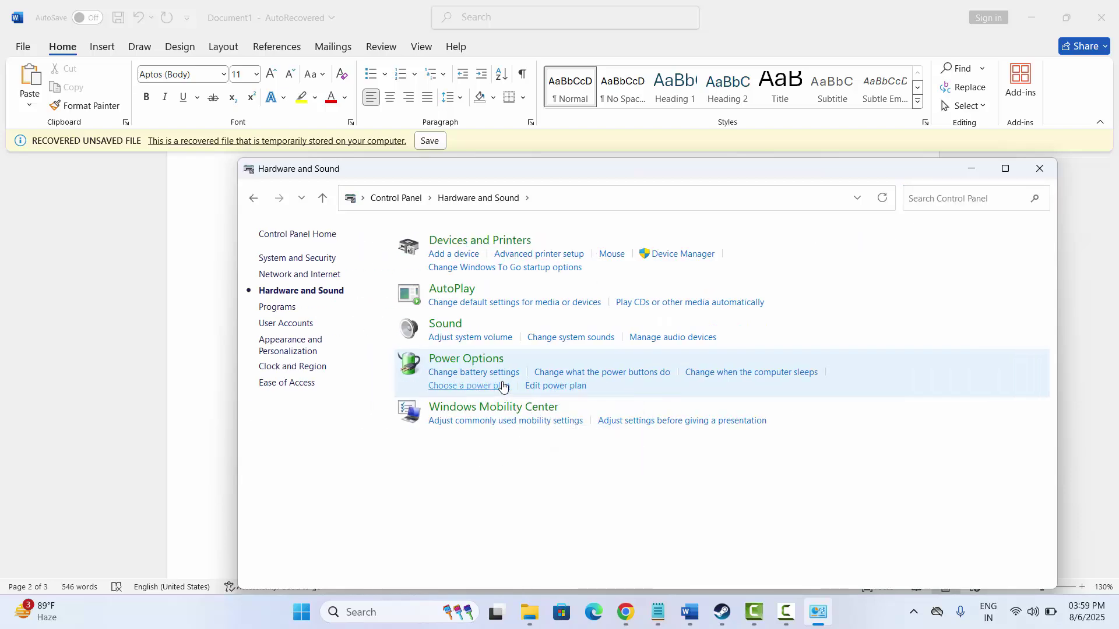
Step: Open the Sound dialog and bring up Properties for the Speakers device
{"action": "left_click", "coordinate": [470, 324]}
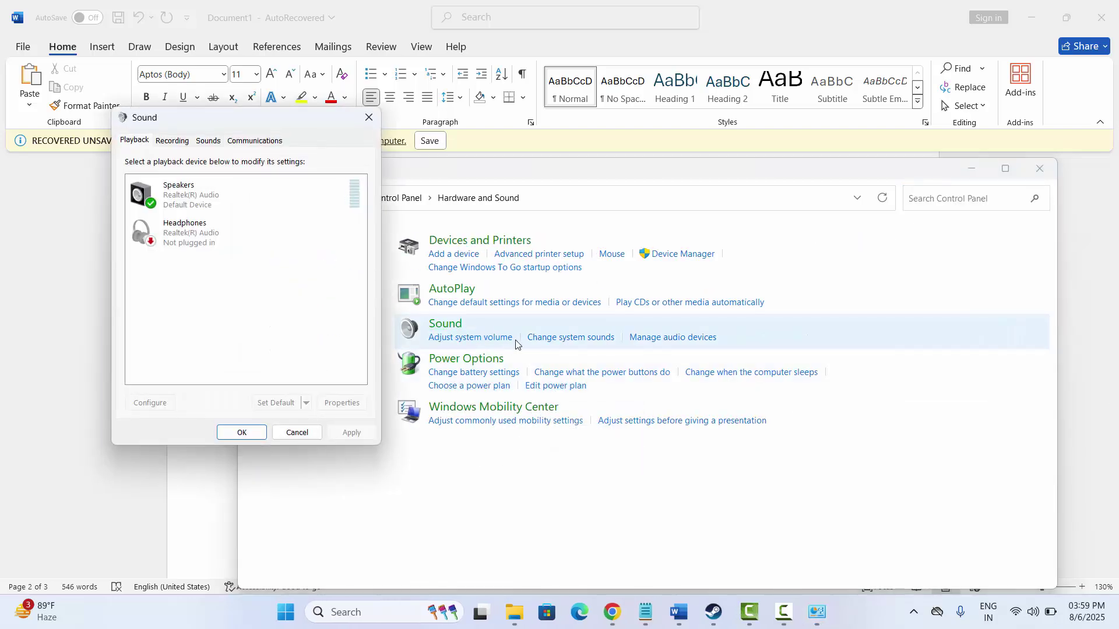
{"action": "left_click", "coordinate": [206, 205]}
{"action": "right_click", "coordinate": [205, 205]}
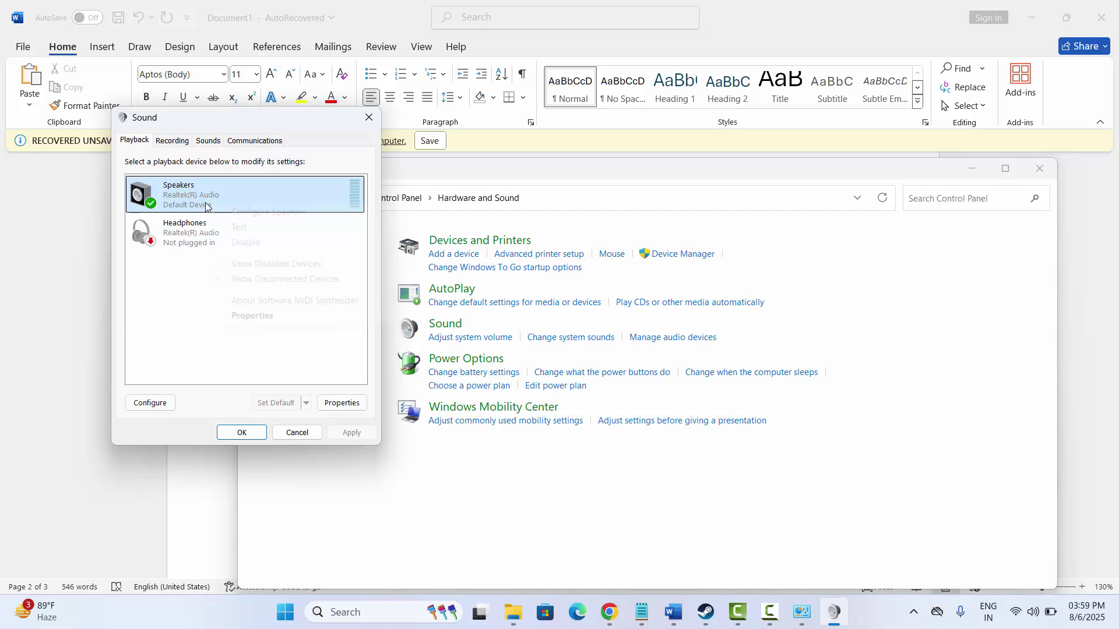
{"action": "left_click", "coordinate": [253, 317]}
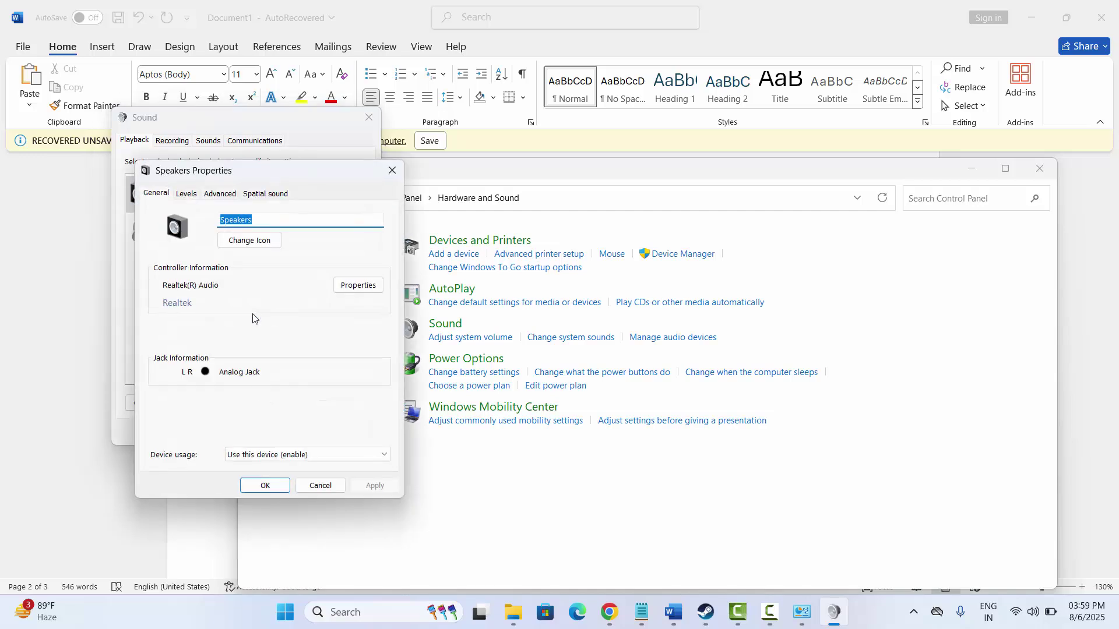
Step: On the Advanced tab, review the Default Format list and keep 24 bit, 48000 Hz
{"action": "left_click", "coordinate": [230, 195]}
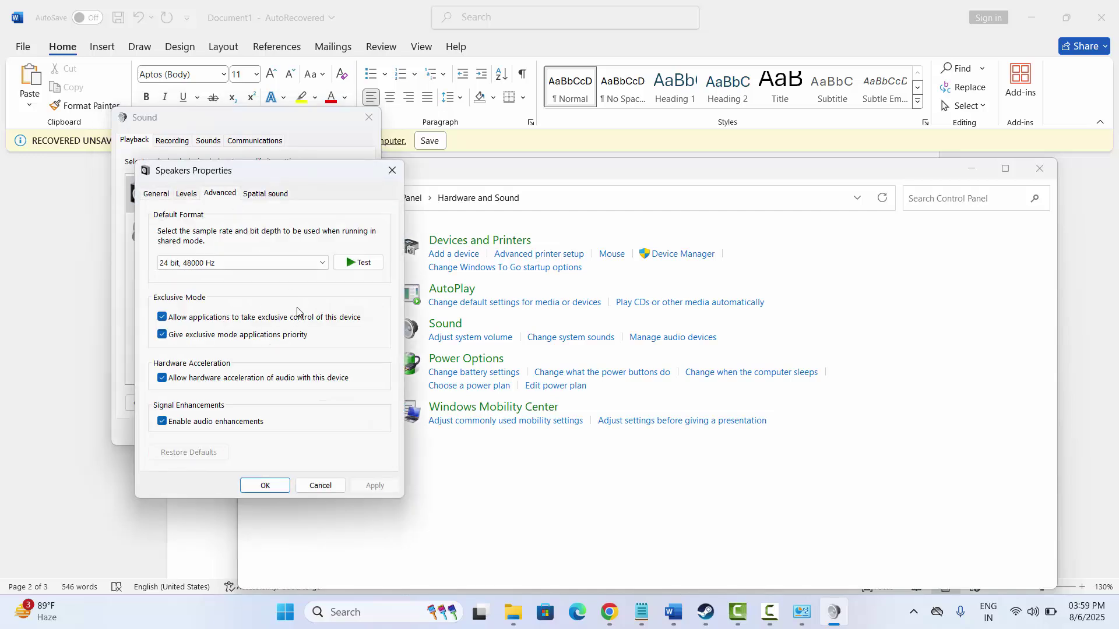
{"action": "left_click", "coordinate": [322, 263]}
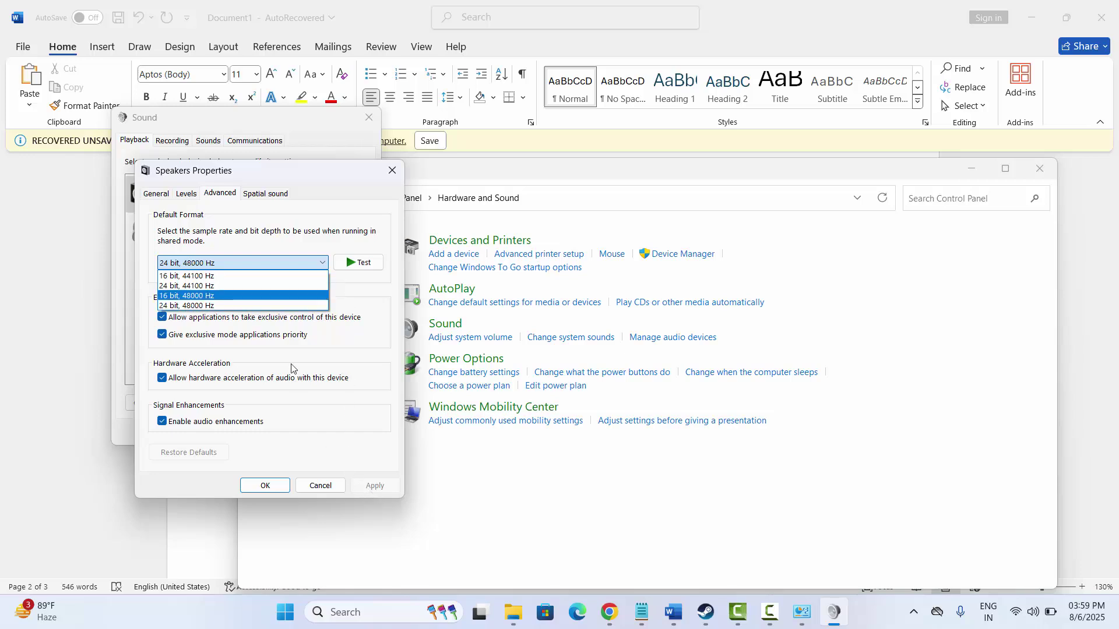
{"action": "left_click", "coordinate": [369, 291]}
{"action": "left_click", "coordinate": [249, 266]}
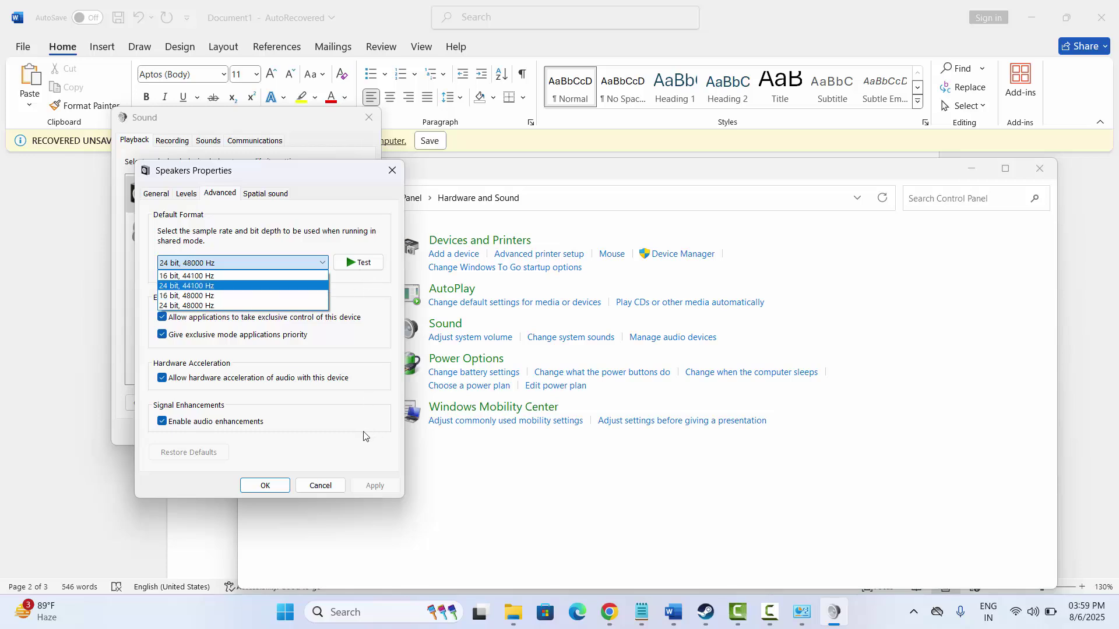
{"action": "left_click", "coordinate": [296, 306]}
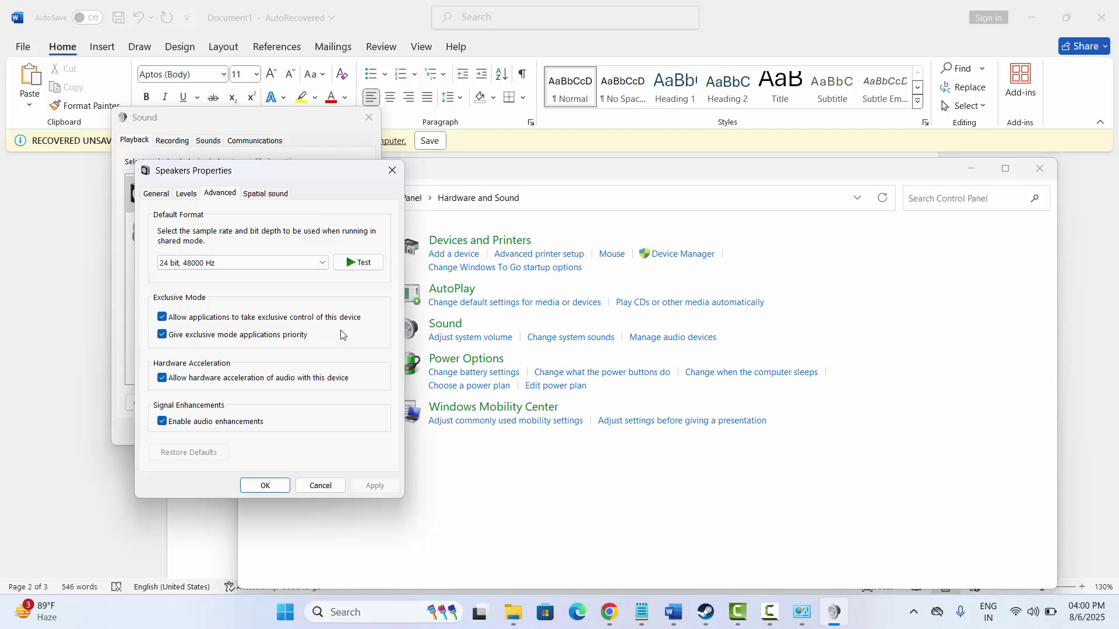
Step: Close Speakers Properties, the Sound dialog and Control Panel
{"action": "left_click", "coordinate": [392, 172]}
{"action": "left_click", "coordinate": [368, 118]}
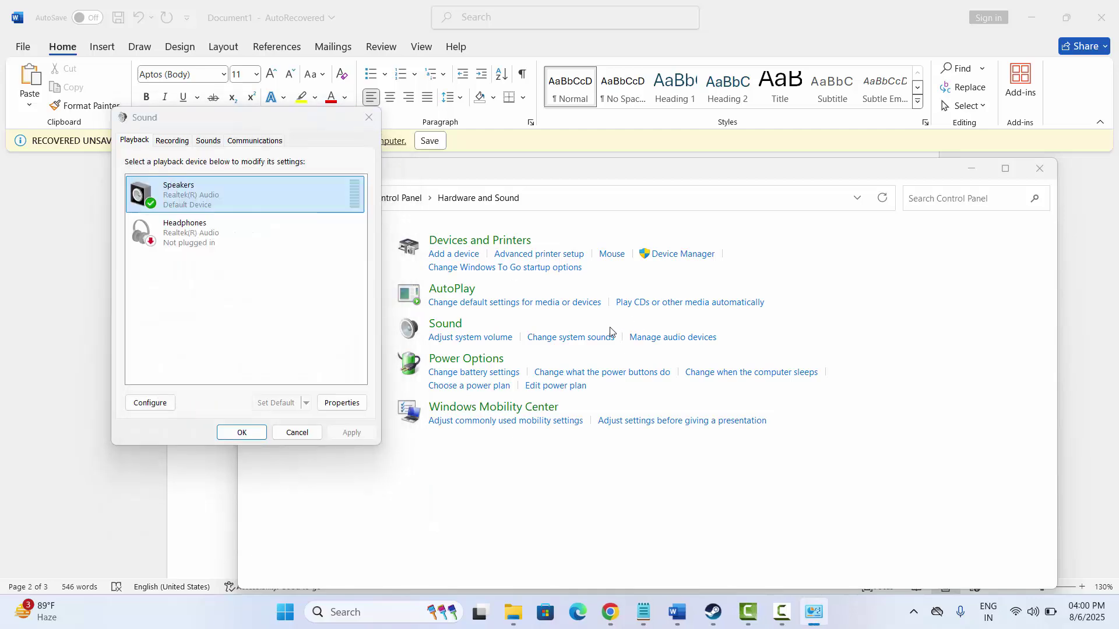
{"action": "left_click", "coordinate": [1039, 169]}
Step: Launch Device Manager and expand Sound, video and game controllers
{"action": "left_click", "coordinate": [488, 393]}
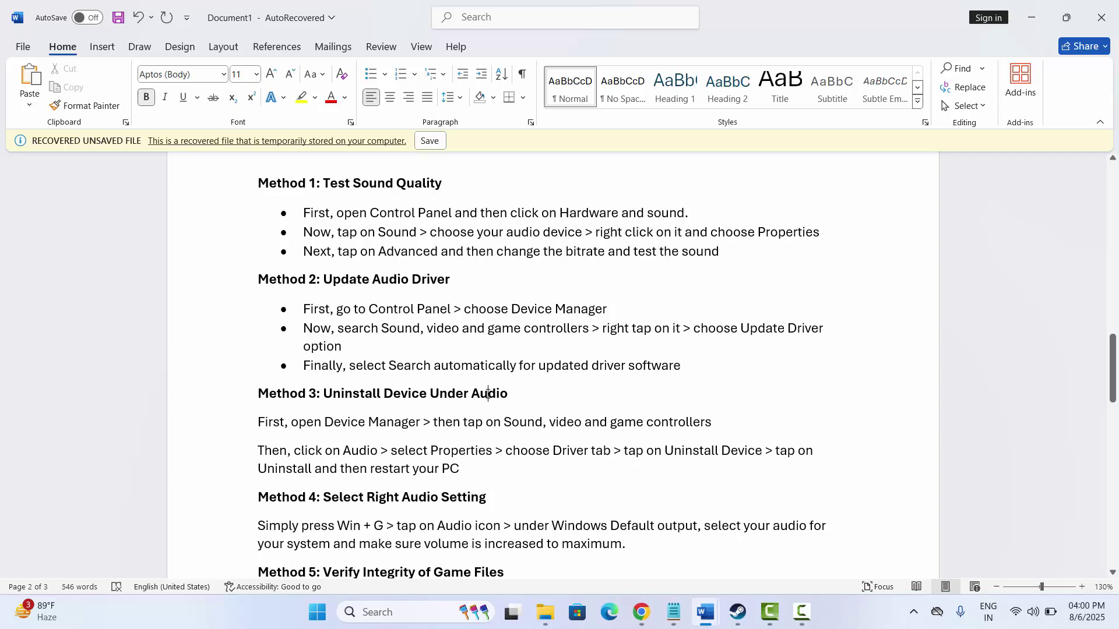
{"action": "left_click", "coordinate": [375, 611]}
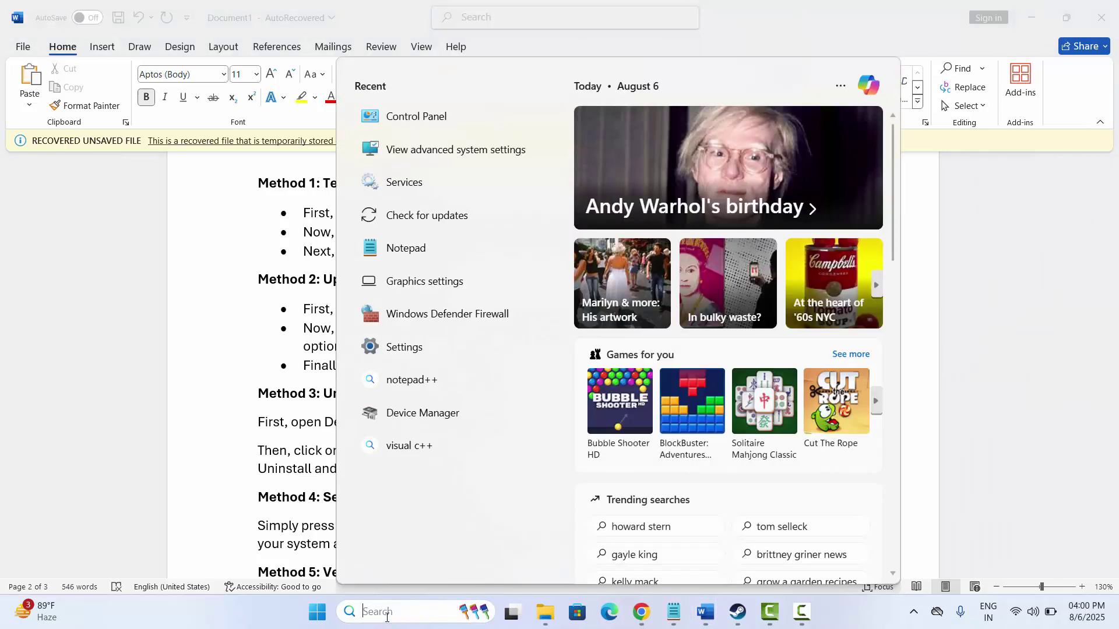
{"action": "left_click", "coordinate": [422, 412]}
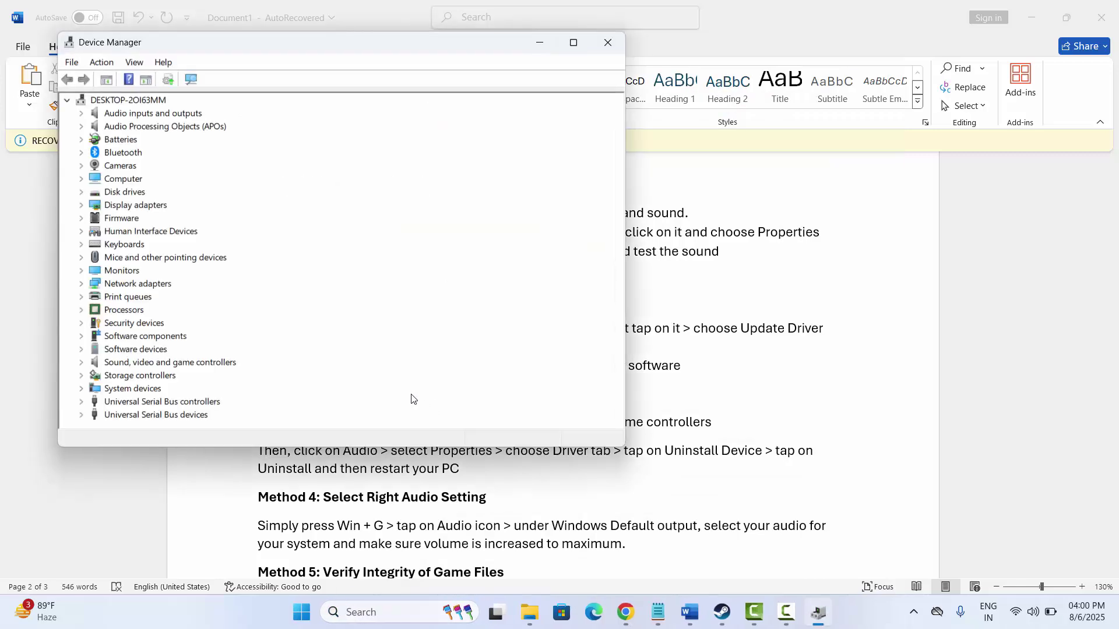
{"action": "left_click", "coordinate": [92, 362]}
{"action": "left_click", "coordinate": [81, 362]}
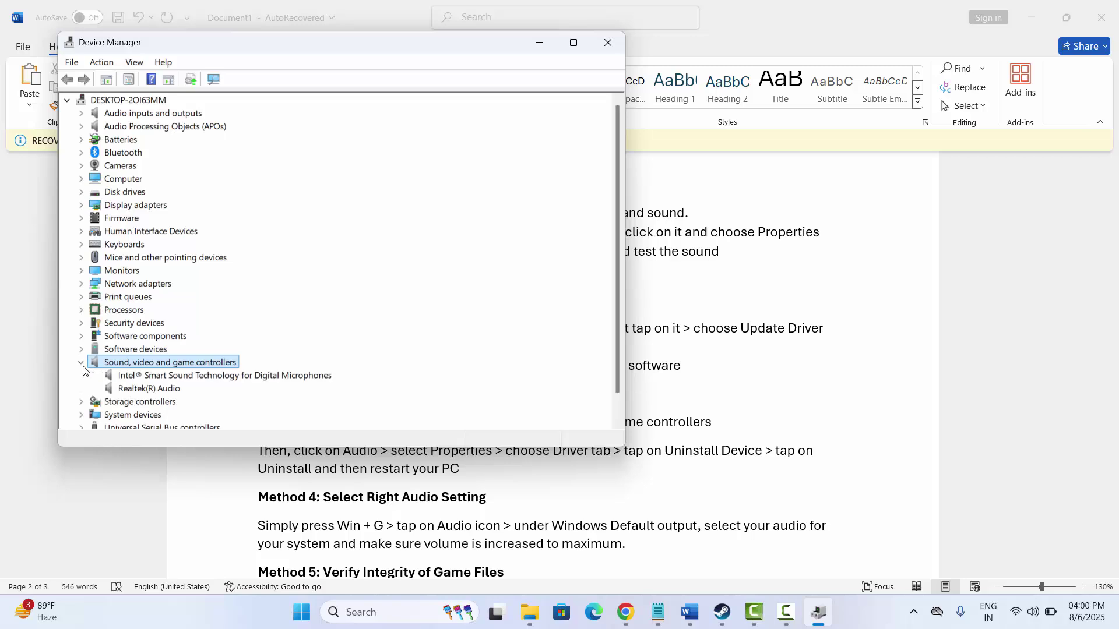
Step: Start Update driver for Realtek(R) Audio, then cancel it
{"action": "left_click", "coordinate": [168, 391]}
{"action": "right_click", "coordinate": [167, 391]}
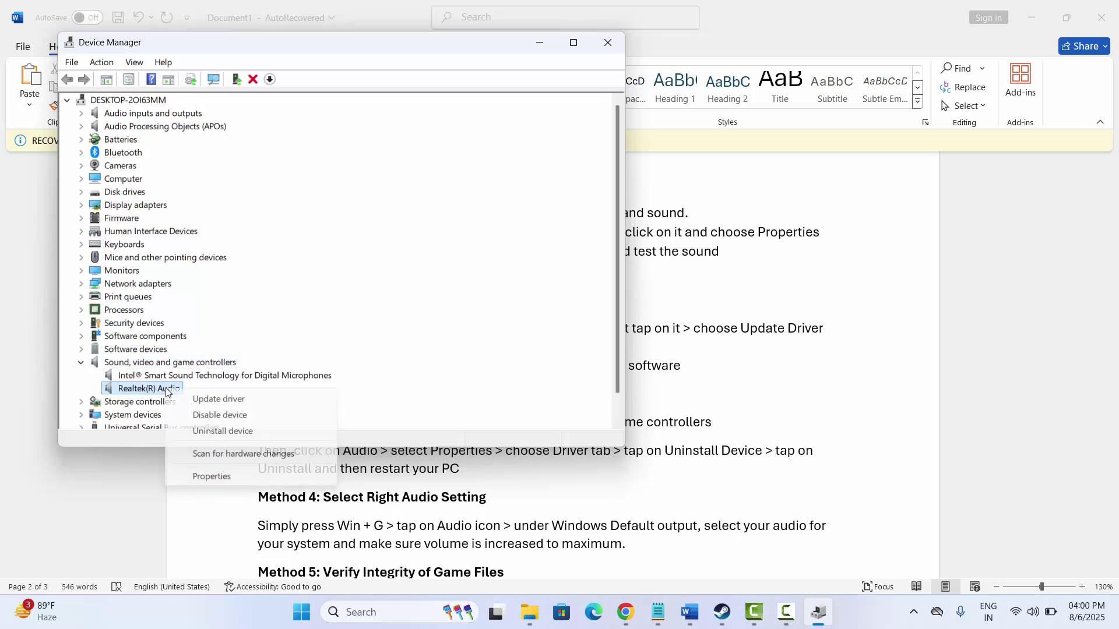
{"action": "left_click", "coordinate": [218, 398]}
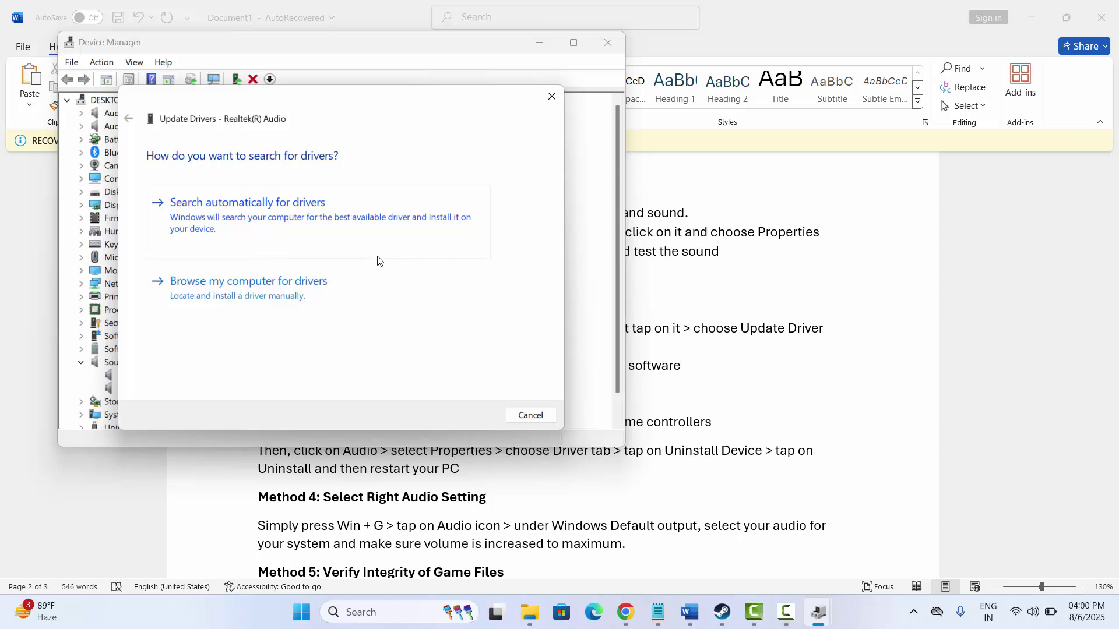
{"action": "left_click", "coordinate": [530, 415]}
Step: Close and reopen Device Manager, then expand Sound, video and game controllers
{"action": "left_click", "coordinate": [608, 42]}
{"action": "scroll", "coordinate": [408, 373], "scroll_direction": "down", "scroll_amount": 3}
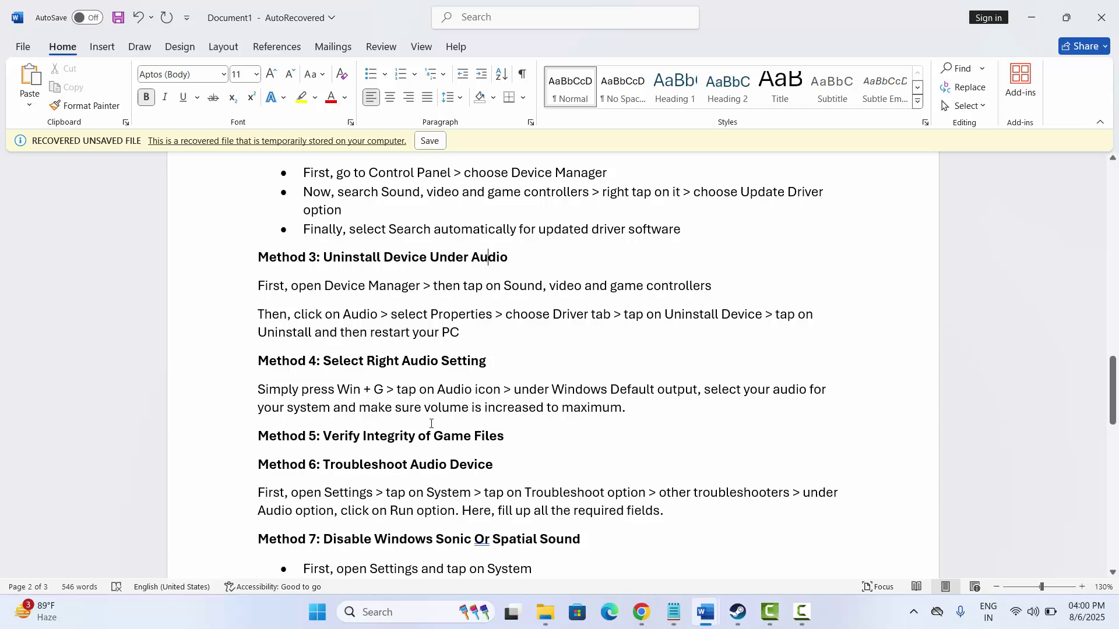
{"action": "left_click", "coordinate": [394, 606]}
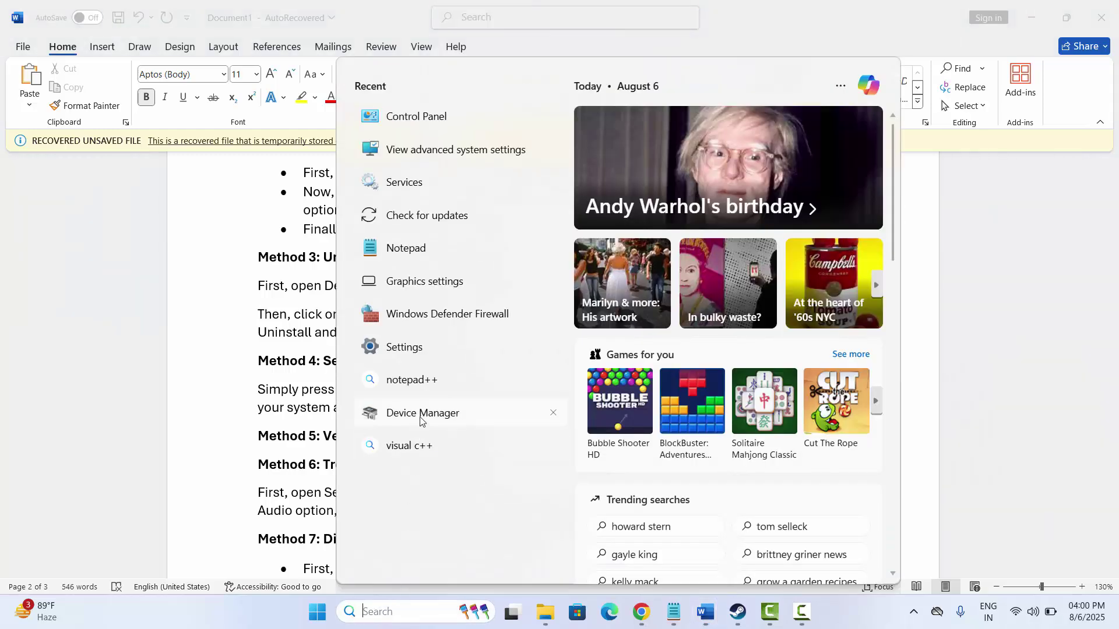
{"action": "left_click", "coordinate": [421, 415]}
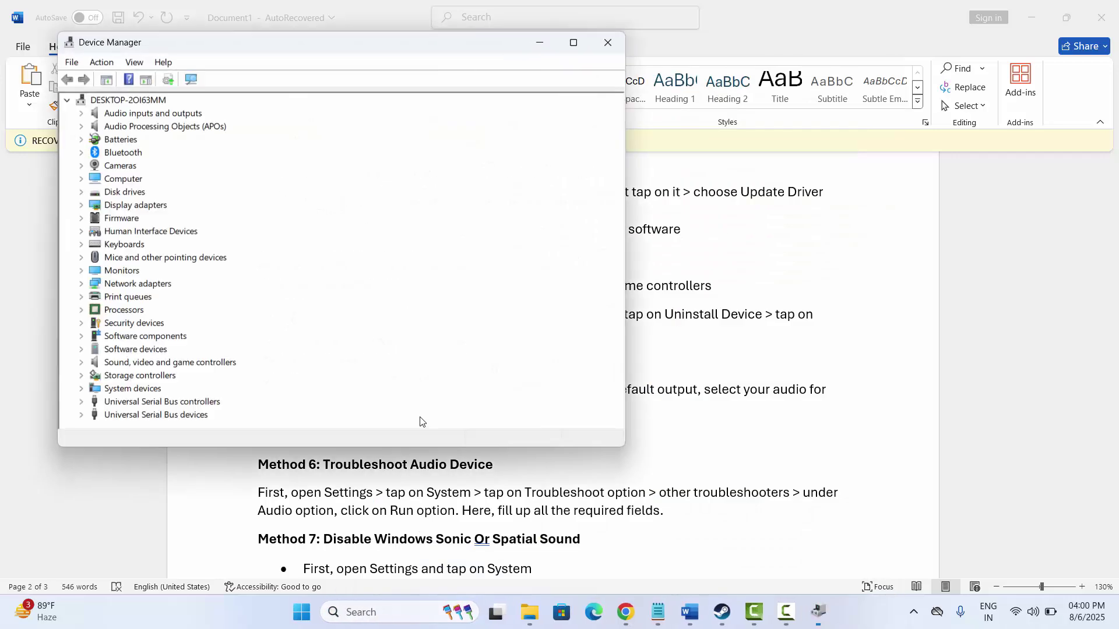
{"action": "left_click", "coordinate": [81, 363]}
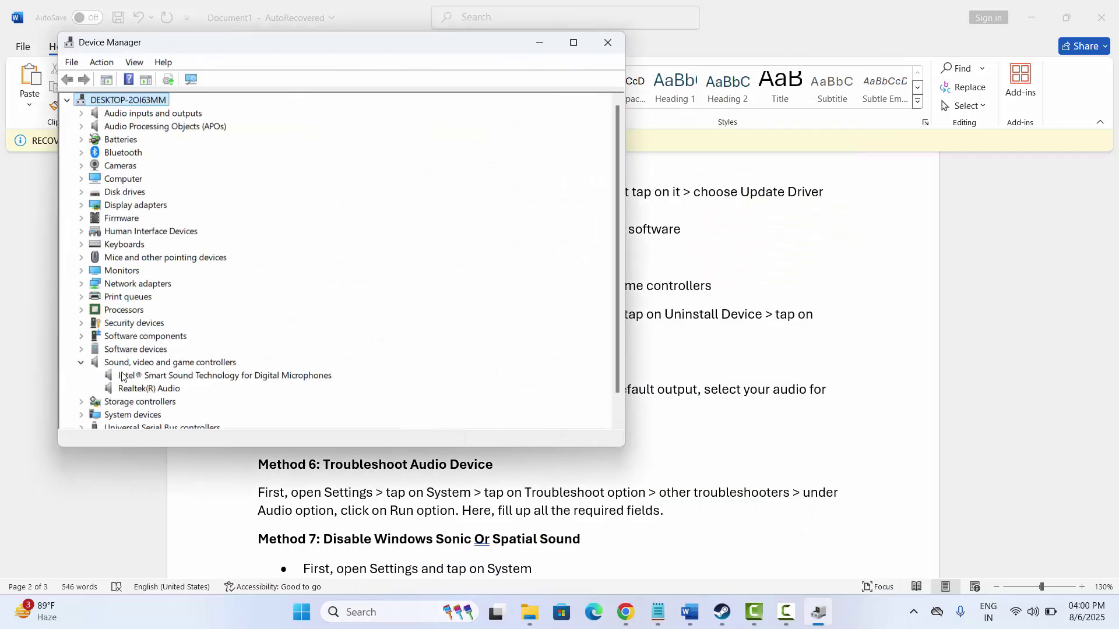
Step: View Realtek(R) Audio's Driver tab showing version 6.0.9614.1, then dismiss it
{"action": "right_click", "coordinate": [168, 394]}
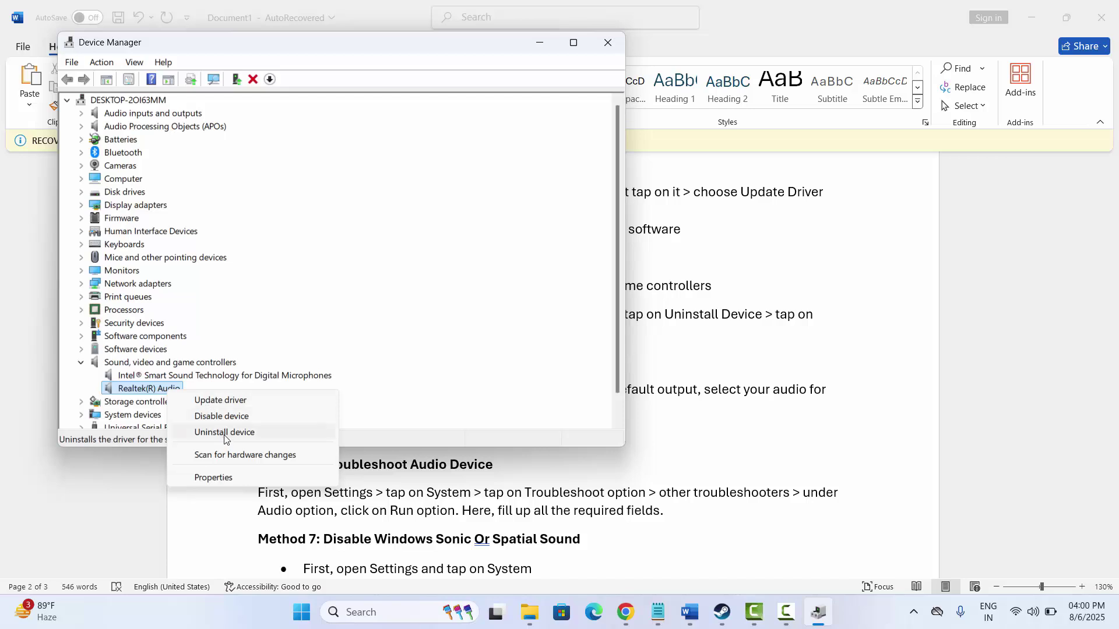
{"action": "left_click", "coordinate": [213, 477]}
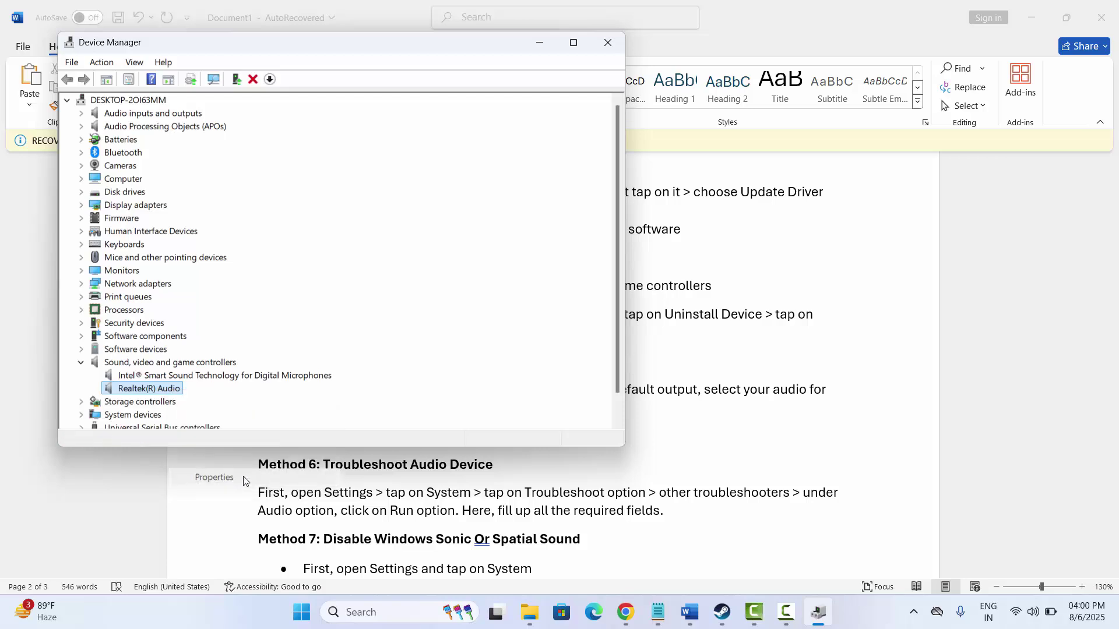
{"action": "left_click", "coordinate": [254, 111]}
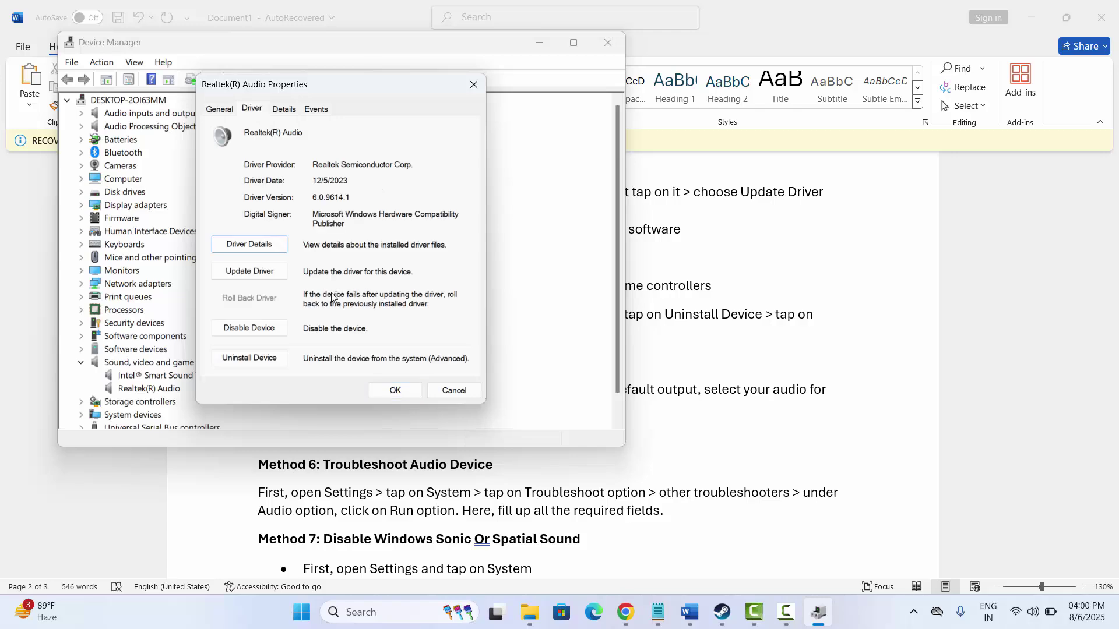
{"action": "left_click", "coordinate": [441, 394]}
Step: Close Device Manager, set the system volume to 83, and switch to the Steam library
{"action": "left_click", "coordinate": [608, 42]}
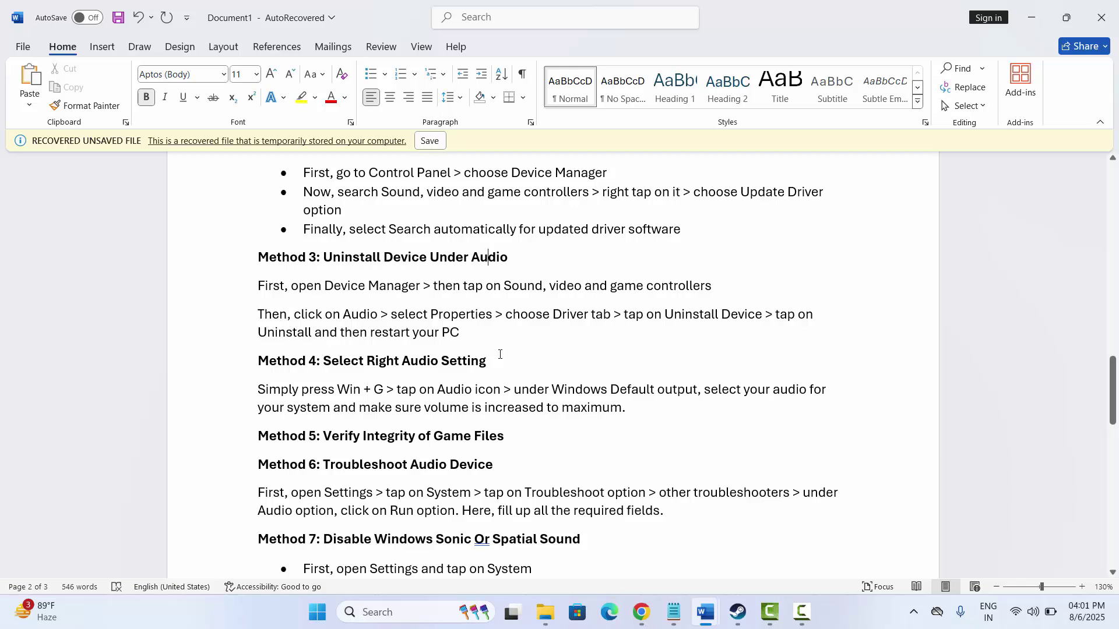
{"action": "left_click", "coordinate": [494, 366]}
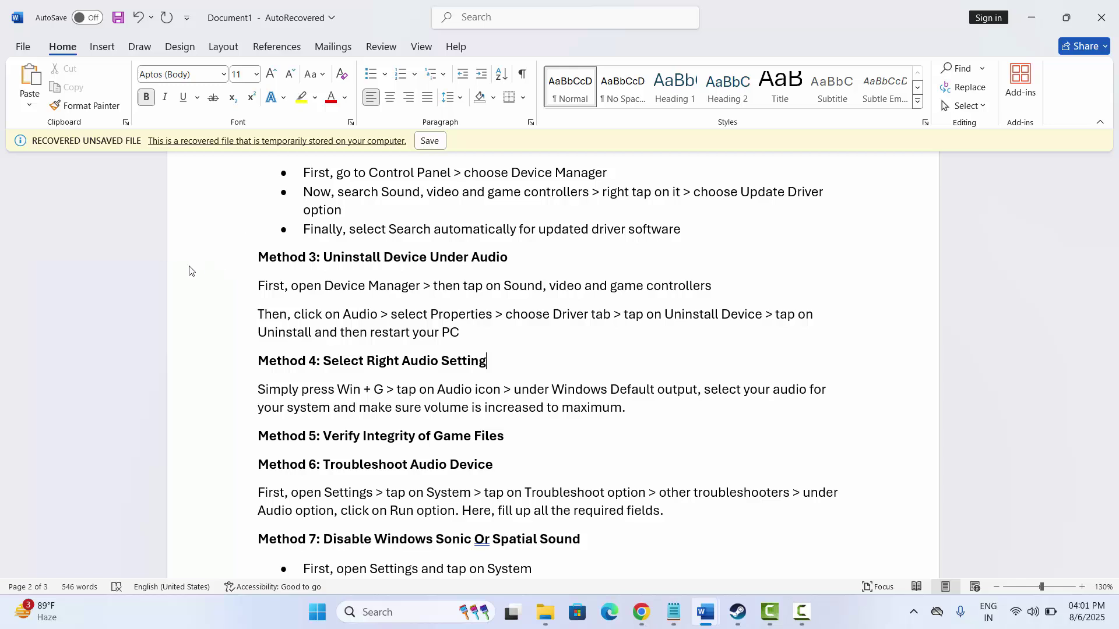
{"action": "key", "text": "XF86AudioRaiseVolume"}
{"action": "key", "text": "XF86AudioRaiseVolume"}
{"action": "key", "text": "XF86AudioRaiseVolume"}
{"action": "key", "text": "XF86AudioRaiseVolume"}
{"action": "key", "text": "XF86AudioRaiseVolume"}
{"action": "key", "text": "XF86AudioRaiseVolume"}
{"action": "key", "text": "XF86AudioRaiseVolume"}
{"action": "key", "text": "XF86AudioRaiseVolume"}
{"action": "key", "text": "XF86AudioRaiseVolume"}
{"action": "key", "text": "XF86AudioRaiseVolume"}
{"action": "key", "text": "XF86AudioRaiseVolume"}
{"action": "key", "text": "XF86AudioRaiseVolume"}
{"action": "key", "text": "XF86AudioRaiseVolume"}
{"action": "key", "text": "XF86AudioRaiseVolume"}
{"action": "key", "text": "XF86AudioLowerVolume"}
{"action": "key", "text": "XF86AudioLowerVolume"}
{"action": "key", "text": "XF86AudioLowerVolume"}
{"action": "key", "text": "XF86AudioLowerVolume"}
{"action": "key", "text": "XF86AudioLowerVolume"}
{"action": "key", "text": "XF86AudioLowerVolume"}
{"action": "key", "text": "XF86AudioLowerVolume"}
{"action": "key", "text": "XF86AudioLowerVolume"}
{"action": "key", "text": "XF86AudioLowerVolume"}
{"action": "key", "text": "XF86AudioRaiseVolume"}
{"action": "key", "text": "XF86AudioRaiseVolume"}
{"action": "key", "text": "XF86AudioRaiseVolume"}
{"action": "key", "text": "XF86AudioRaiseVolume"}
{"action": "key", "text": "XF86AudioRaiseVolume"}
{"action": "key", "text": "XF86AudioRaiseVolume"}
{"action": "key", "text": "XF86AudioRaiseVolume"}
{"action": "key", "text": "XF86AudioRaiseVolume"}
{"action": "key", "text": "XF86AudioRaiseVolume"}
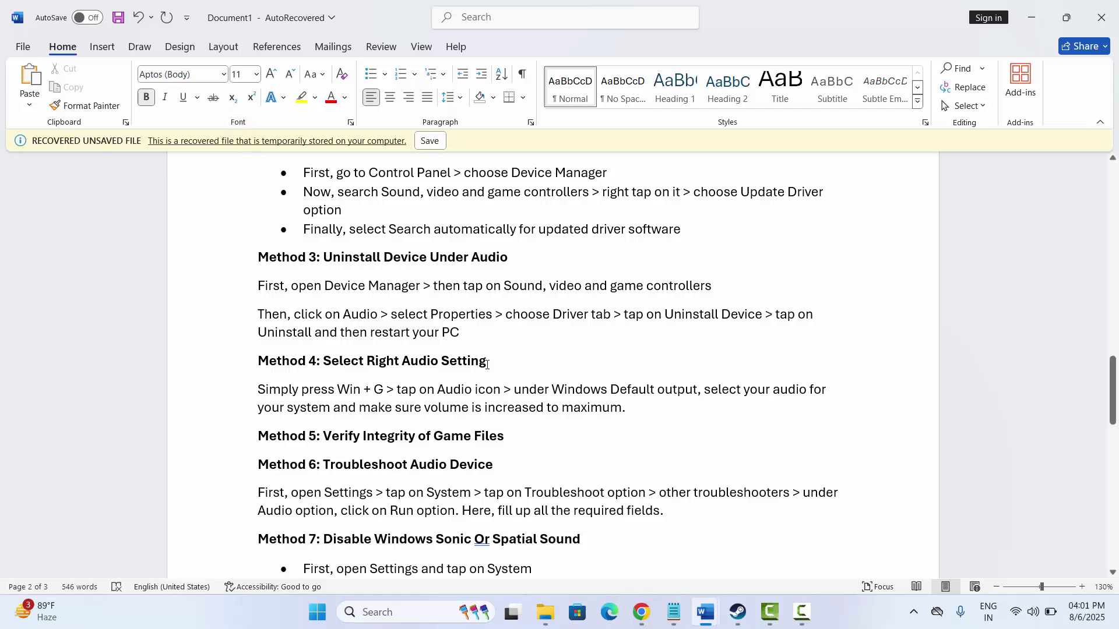
{"action": "scroll", "coordinate": [500, 406], "scroll_direction": "down", "scroll_amount": 3}
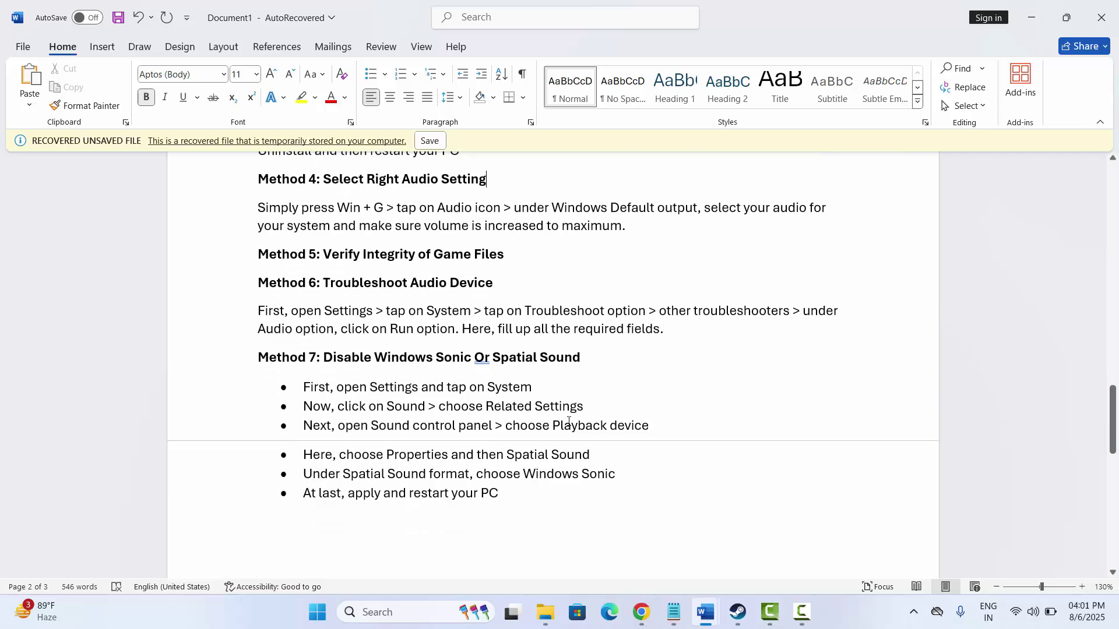
{"action": "left_click", "coordinate": [738, 612]}
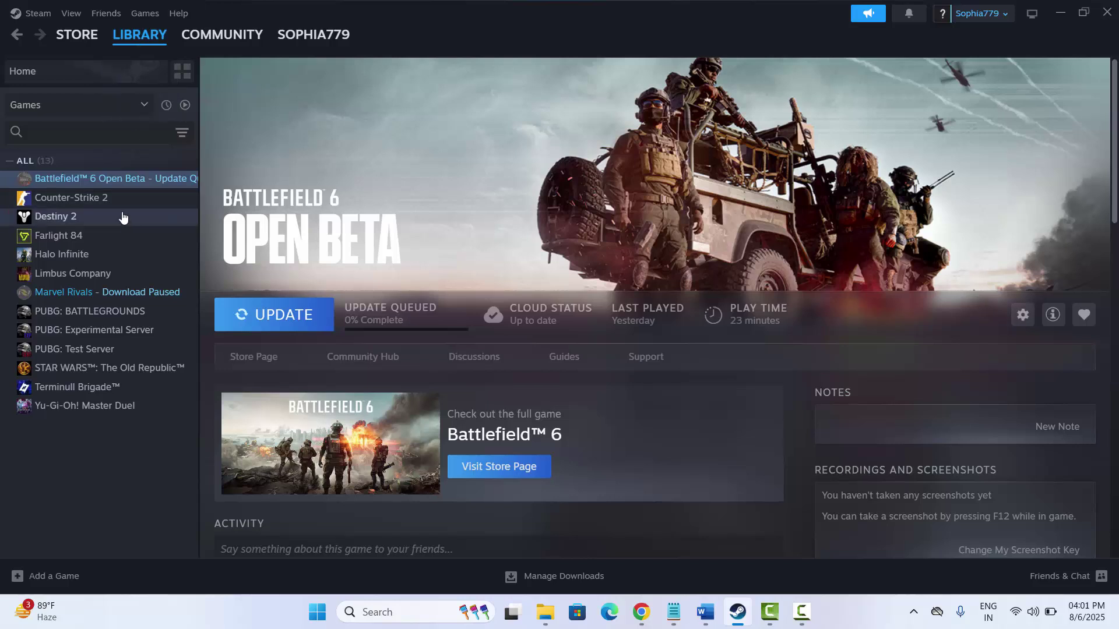
Step: View Battlefield 6 Open Beta's Installed Files properties, close them, and return to Word
{"action": "right_click", "coordinate": [121, 182]}
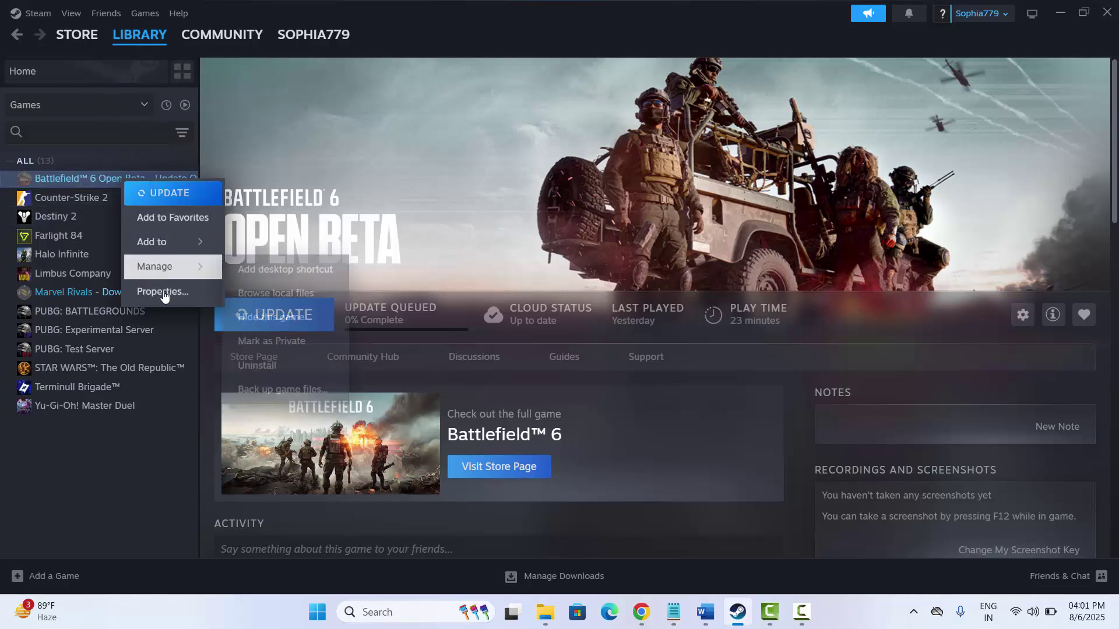
{"action": "left_click", "coordinate": [166, 293]}
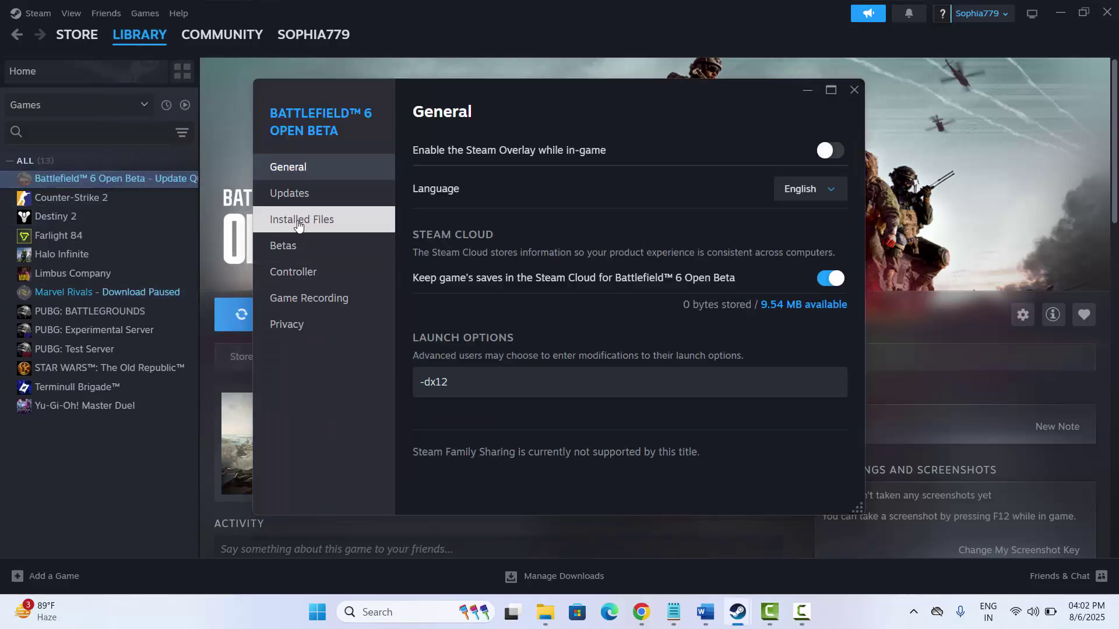
{"action": "left_click", "coordinate": [301, 219]}
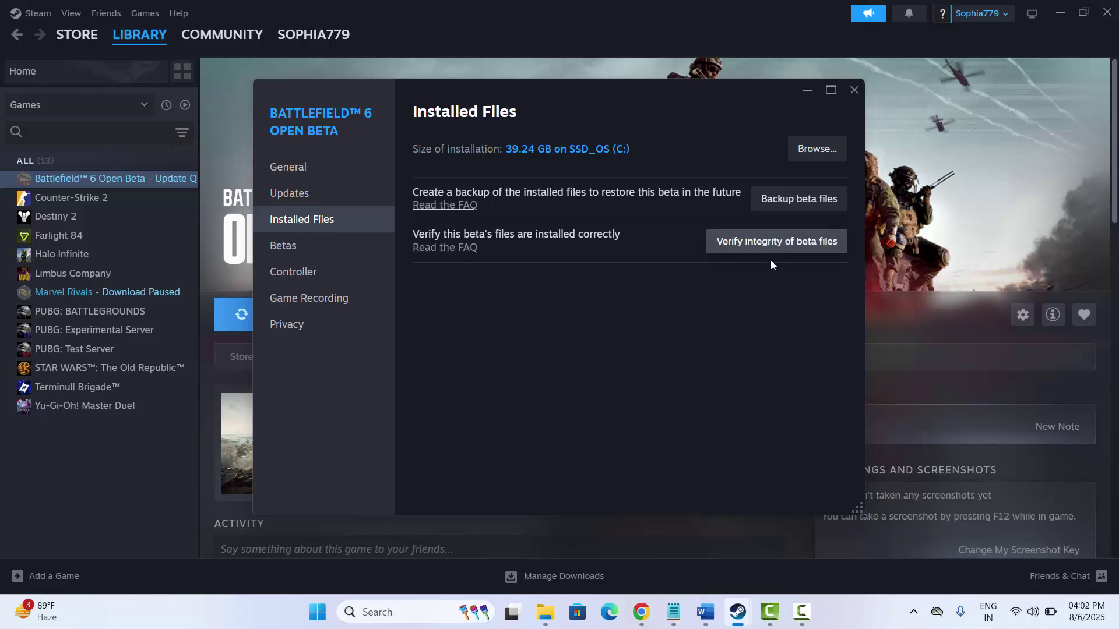
{"action": "left_click", "coordinate": [852, 90]}
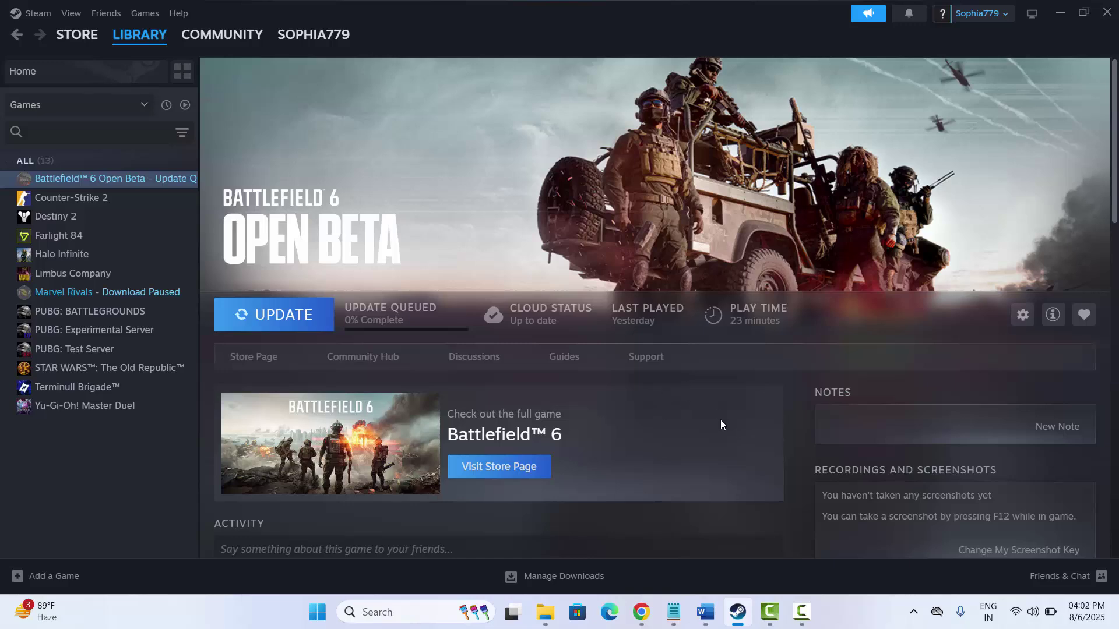
{"action": "left_click", "coordinate": [705, 612]}
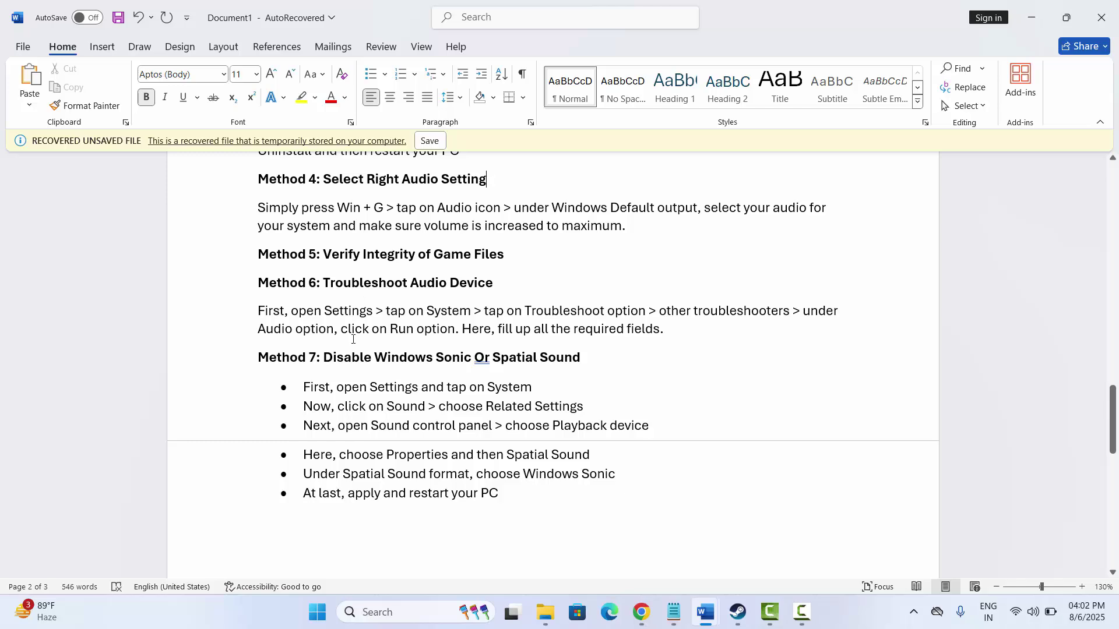
Step: Open Windows search from the taskbar to launch Settings
{"action": "left_click", "coordinate": [377, 618]}
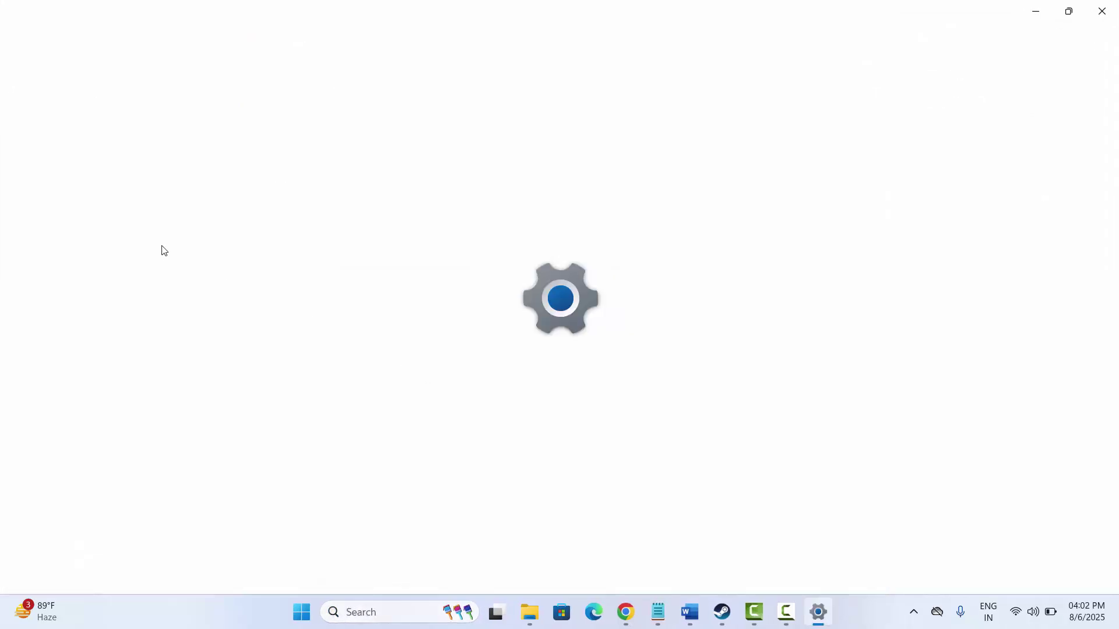
Step: Go to System > Troubleshoot > Other troubleshooters to show Audio, then close Settings
{"action": "left_click", "coordinate": [66, 196]}
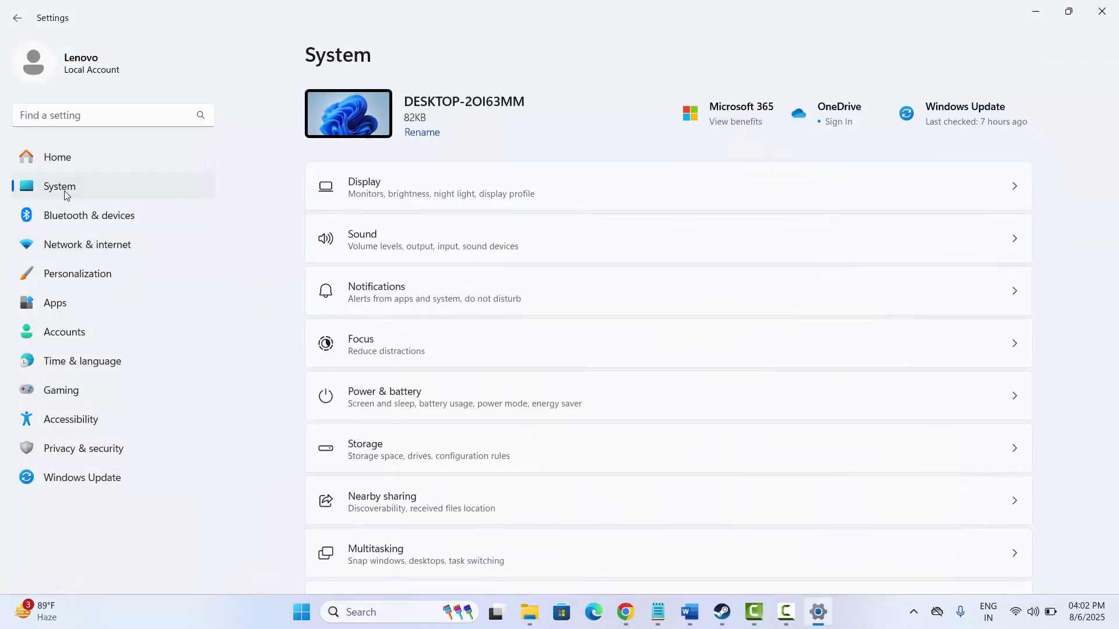
{"action": "scroll", "coordinate": [510, 355], "scroll_direction": "down", "scroll_amount": 3}
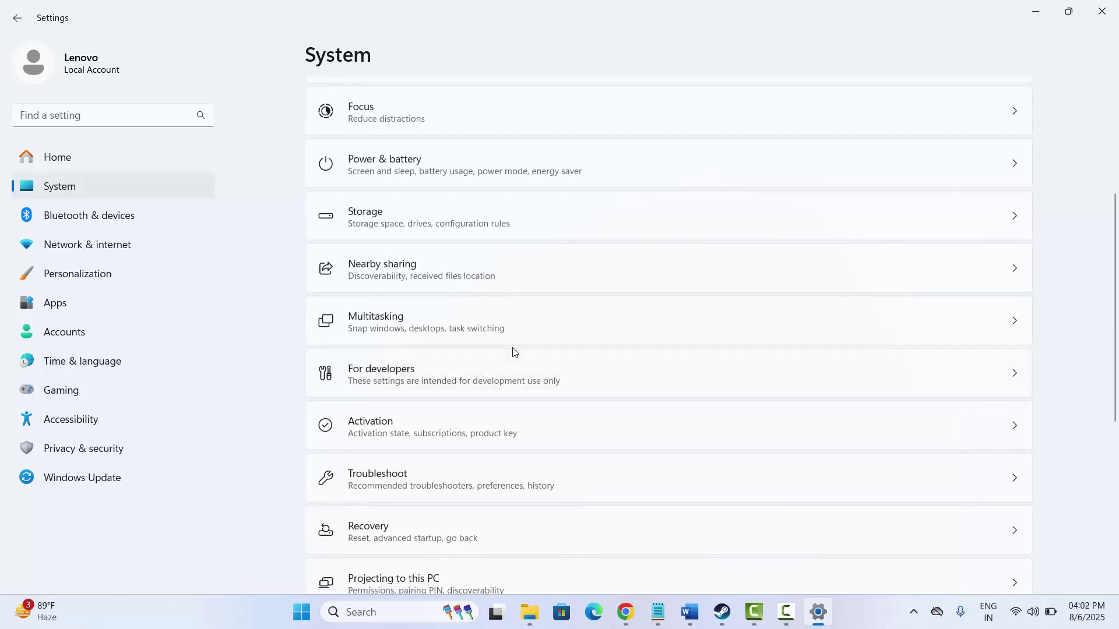
{"action": "scroll", "coordinate": [507, 350], "scroll_direction": "down", "scroll_amount": 2}
{"action": "left_click", "coordinate": [505, 321]}
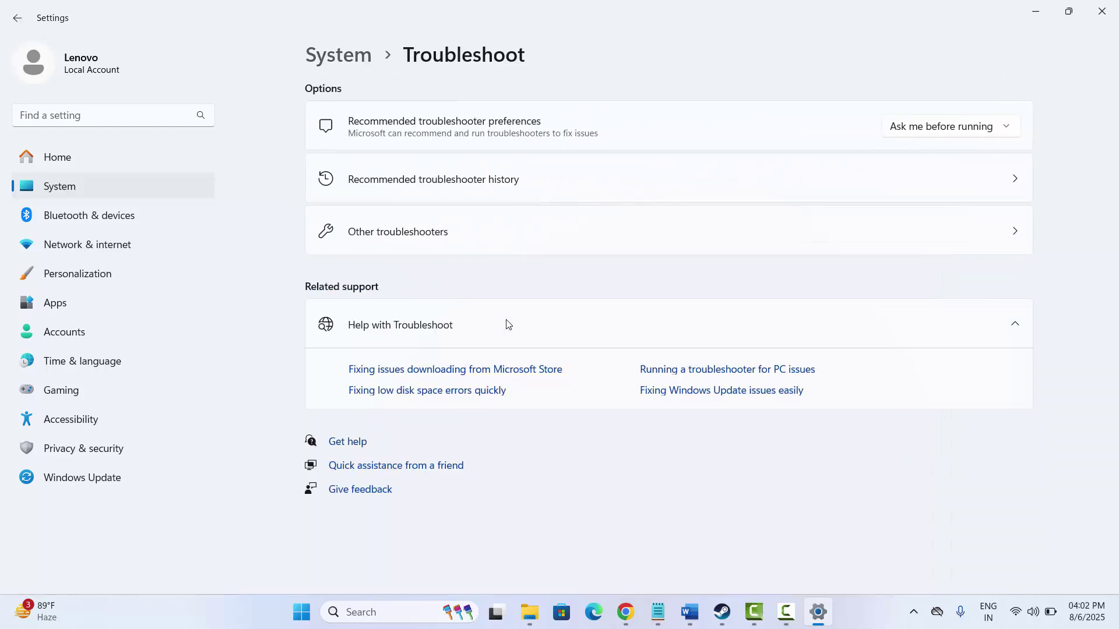
{"action": "left_click", "coordinate": [460, 234]}
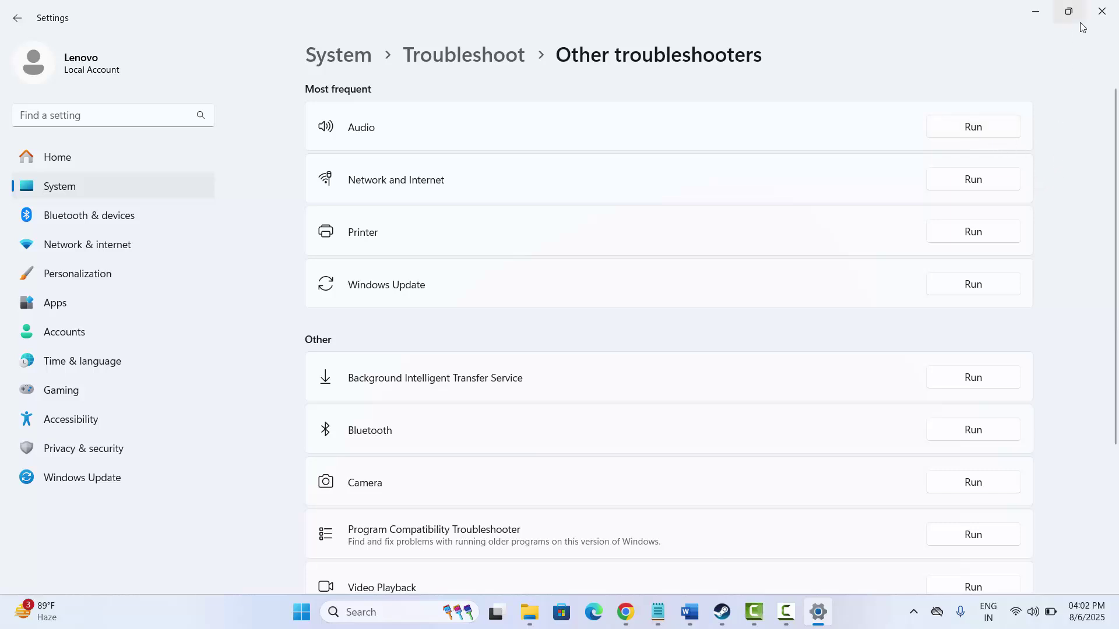
{"action": "left_click", "coordinate": [1101, 12]}
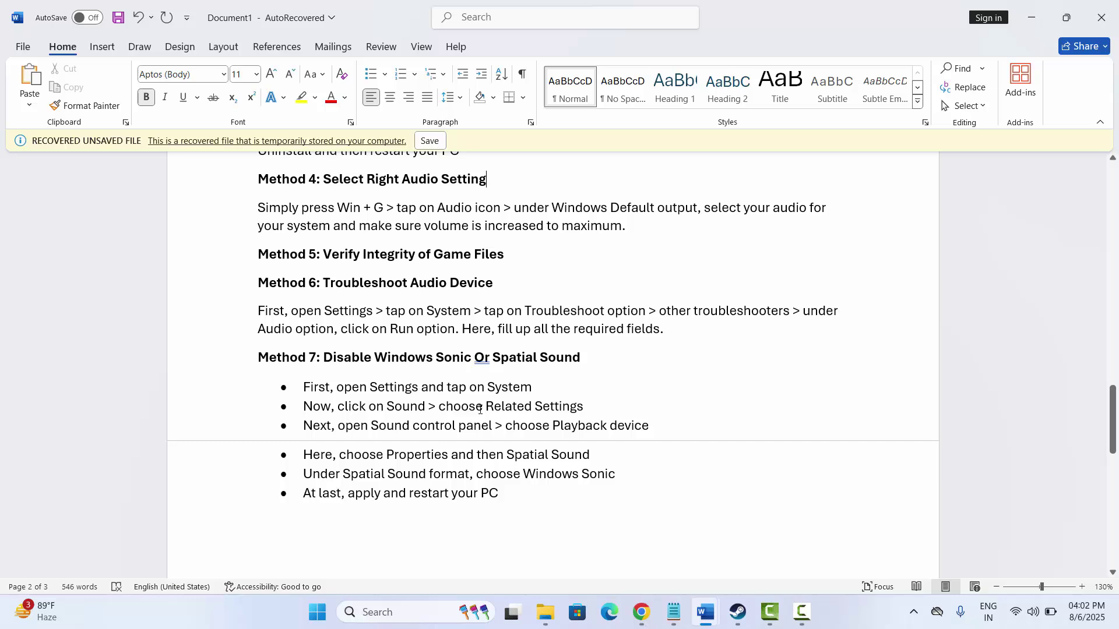
Step: Click into Method 7's second bullet, then launch Control Panel from Windows search
{"action": "left_click", "coordinate": [476, 407]}
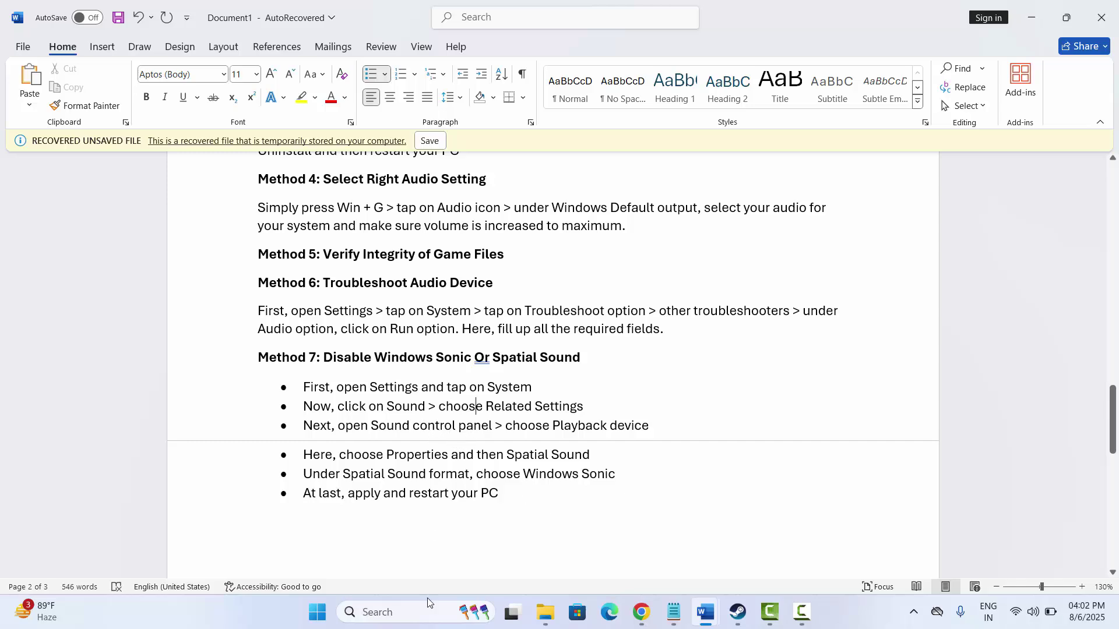
{"action": "left_click", "coordinate": [457, 609]}
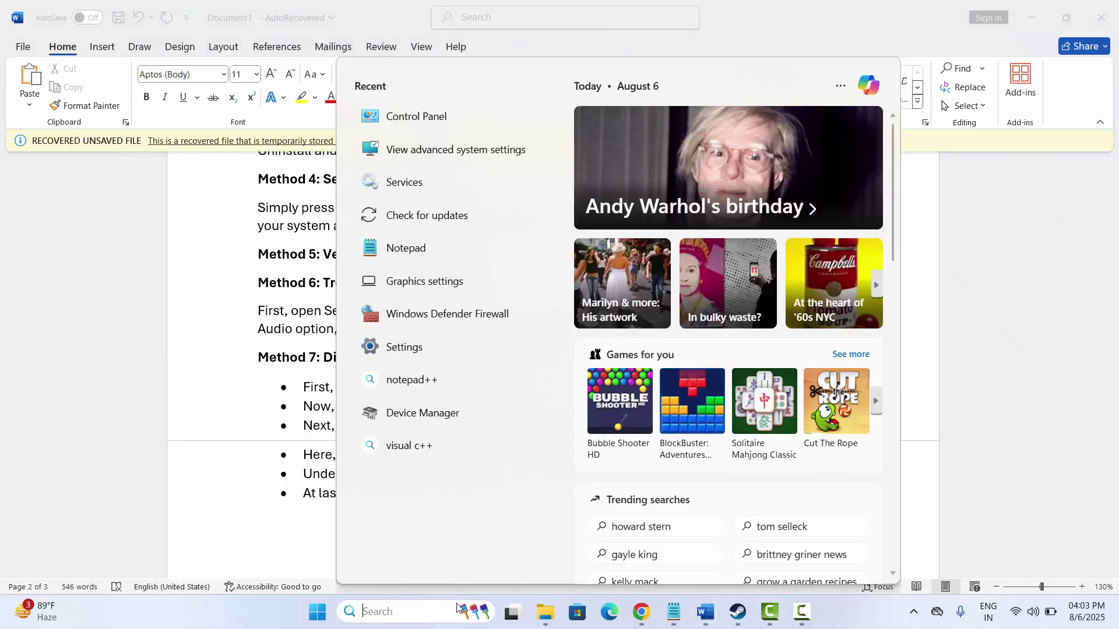
{"action": "key", "text": "Escape"}
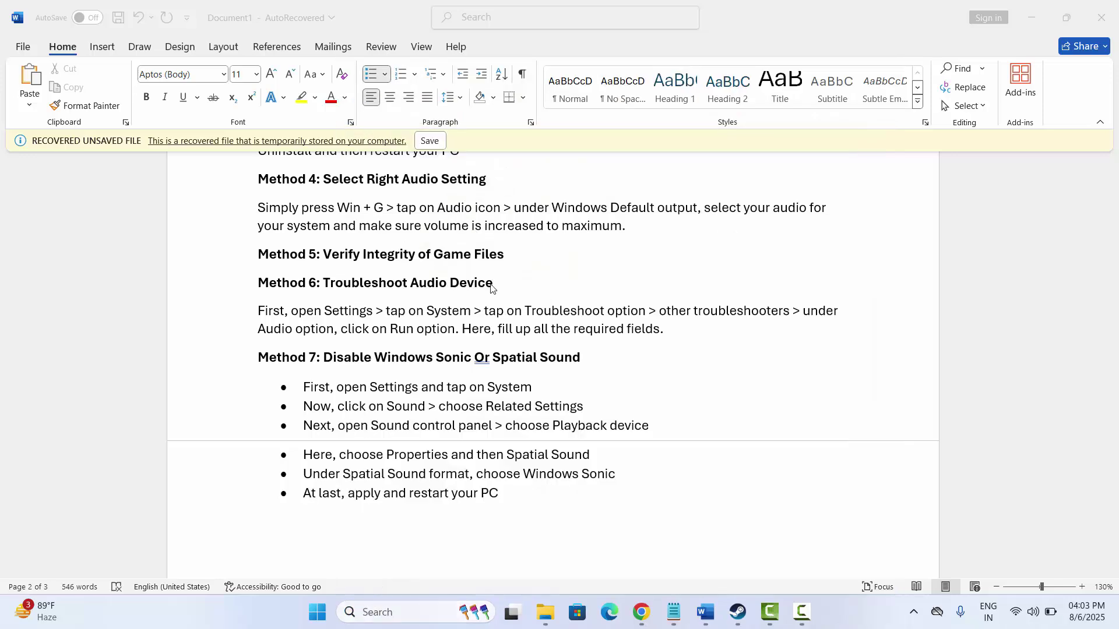
Step: Open the Sound dialog, glance at its other tabs, and open Speakers Properties
{"action": "left_click", "coordinate": [490, 381]}
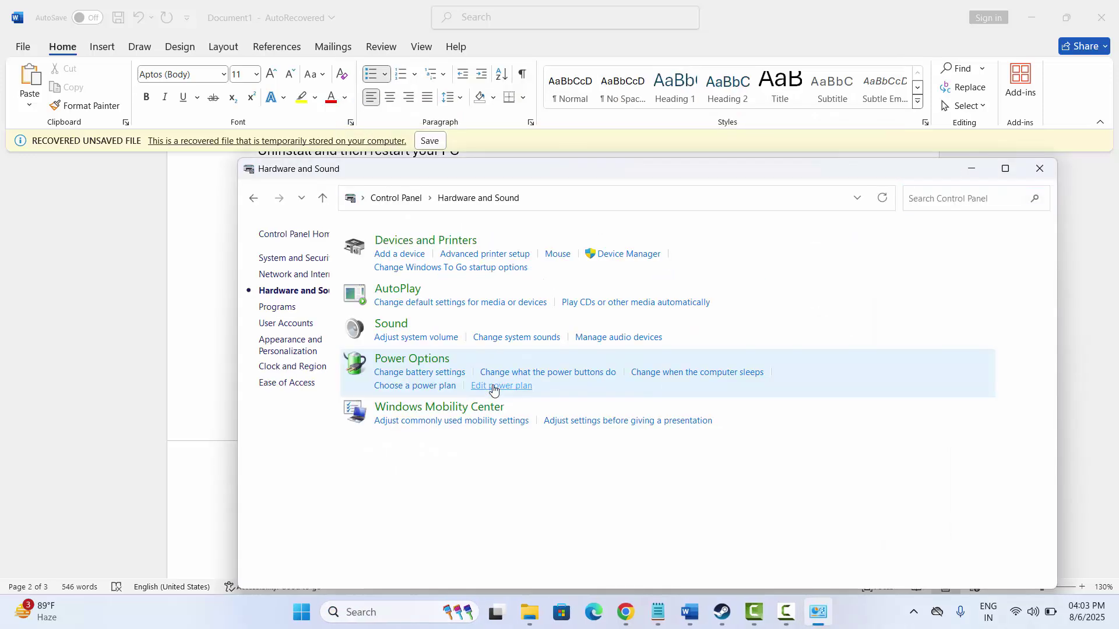
{"action": "left_click", "coordinate": [444, 327]}
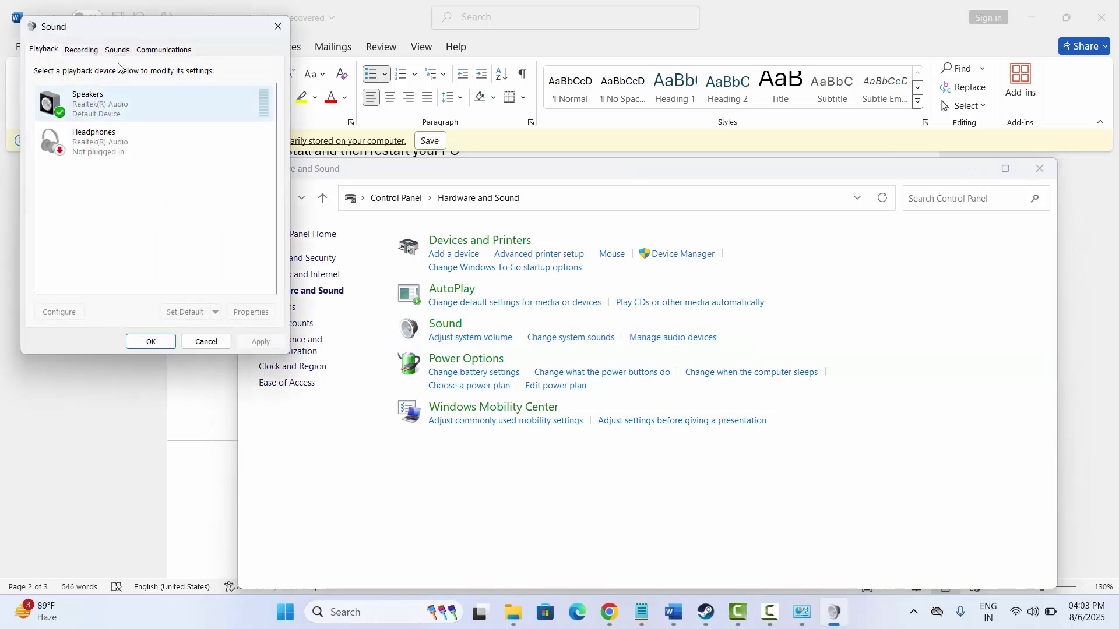
{"action": "left_click", "coordinate": [117, 51]}
{"action": "left_click", "coordinate": [147, 51]}
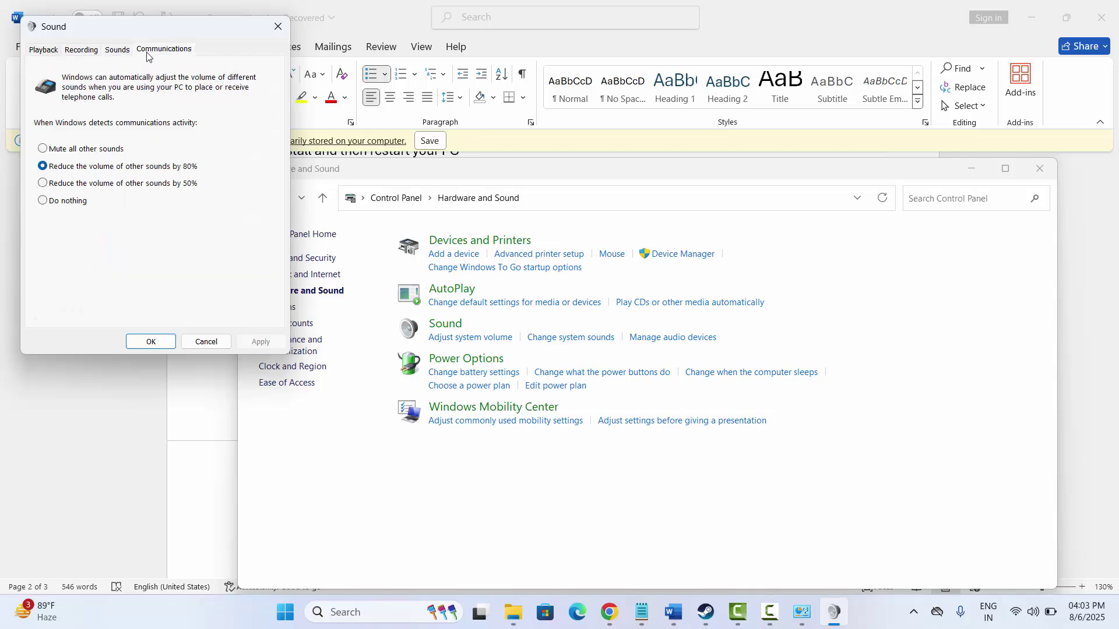
{"action": "left_click", "coordinate": [44, 49]}
{"action": "right_click", "coordinate": [104, 108]}
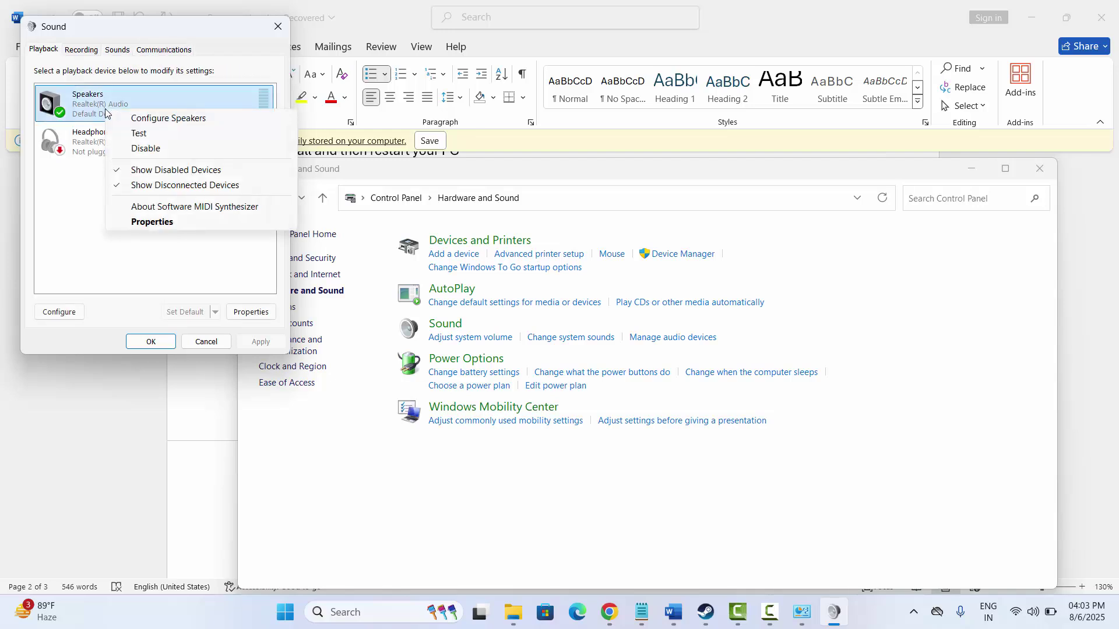
{"action": "left_click", "coordinate": [163, 224]}
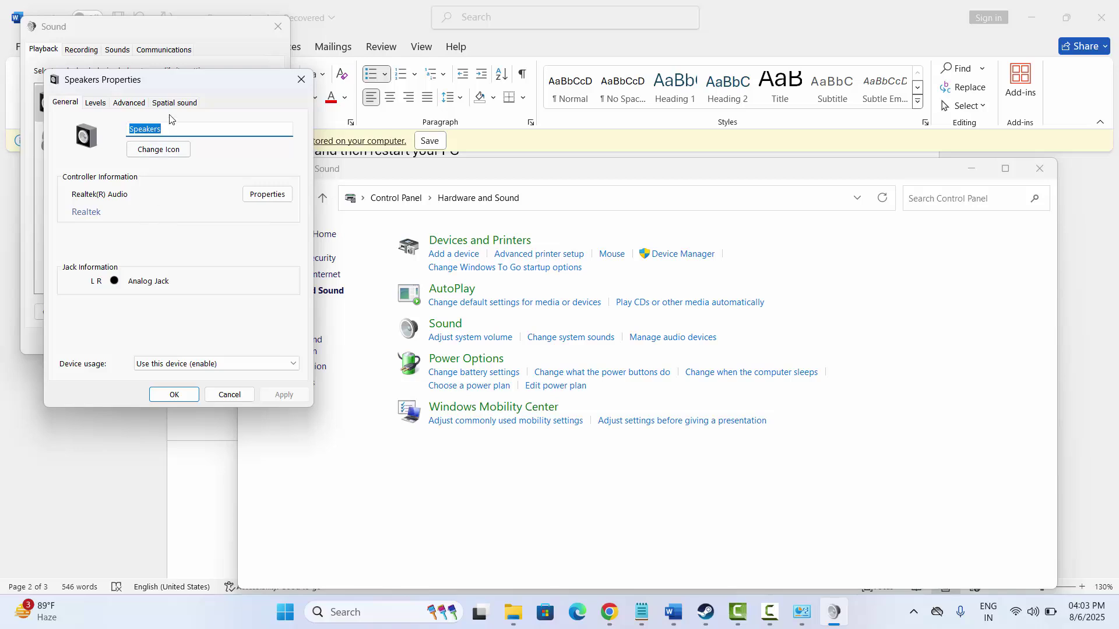
Step: Set the Speakers spatial sound format to Windows Sonic for Headphones and close the dialogs
{"action": "left_click", "coordinate": [170, 105]}
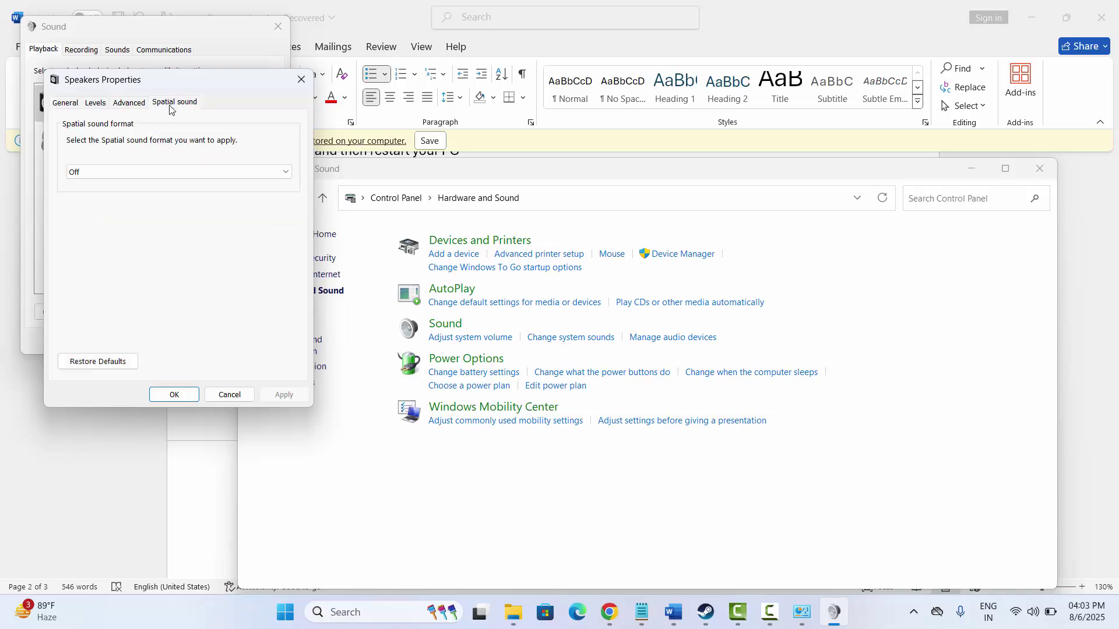
{"action": "left_click", "coordinate": [227, 172]}
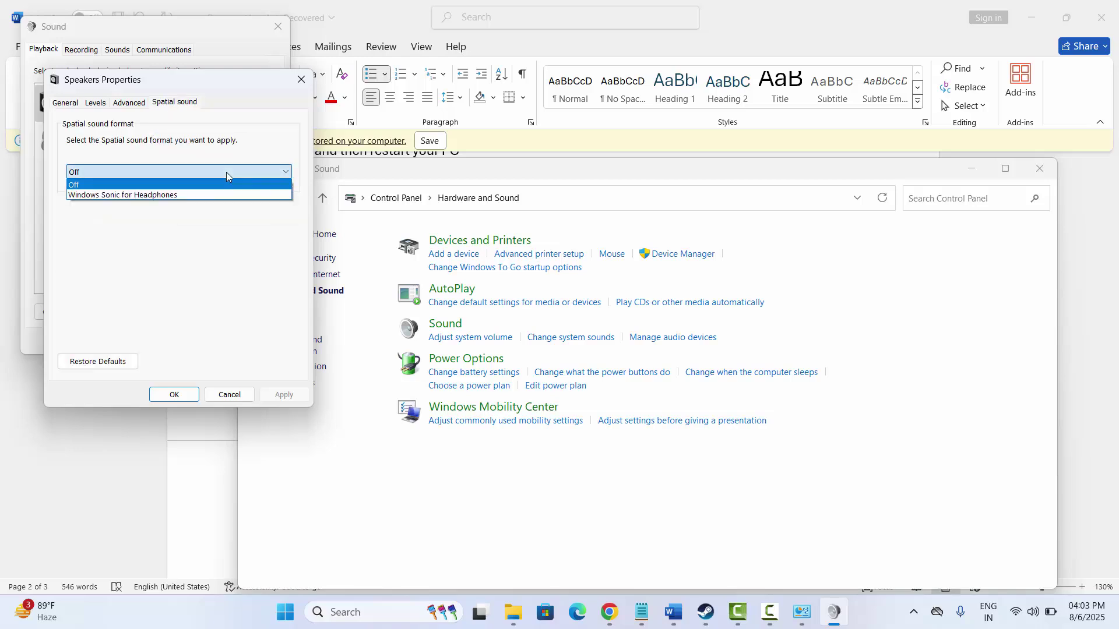
{"action": "left_click", "coordinate": [187, 197]}
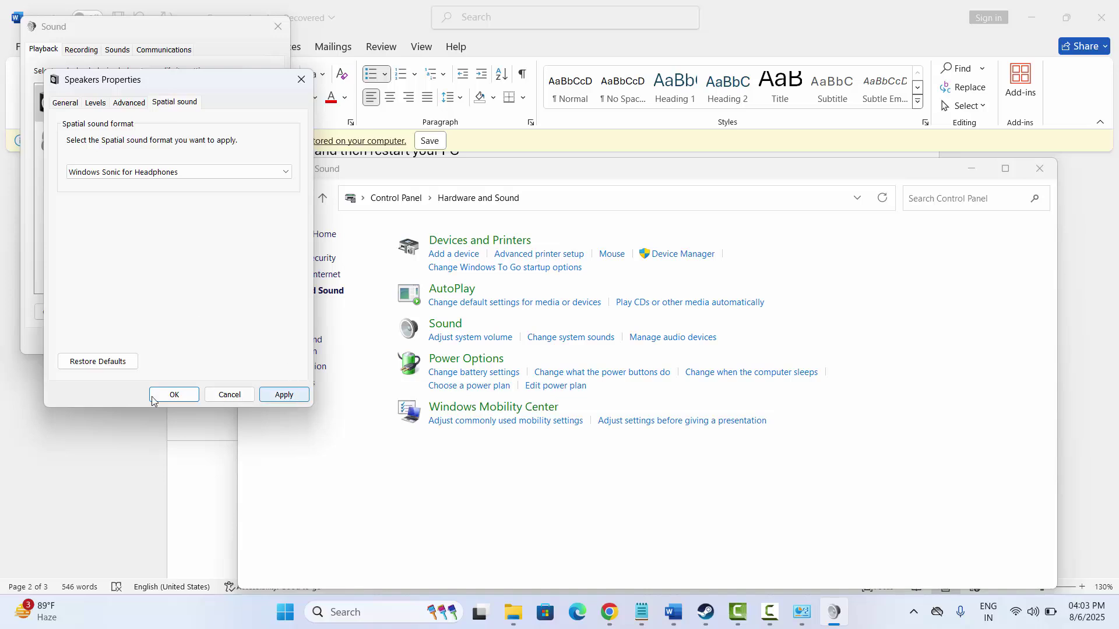
{"action": "left_click", "coordinate": [302, 80]}
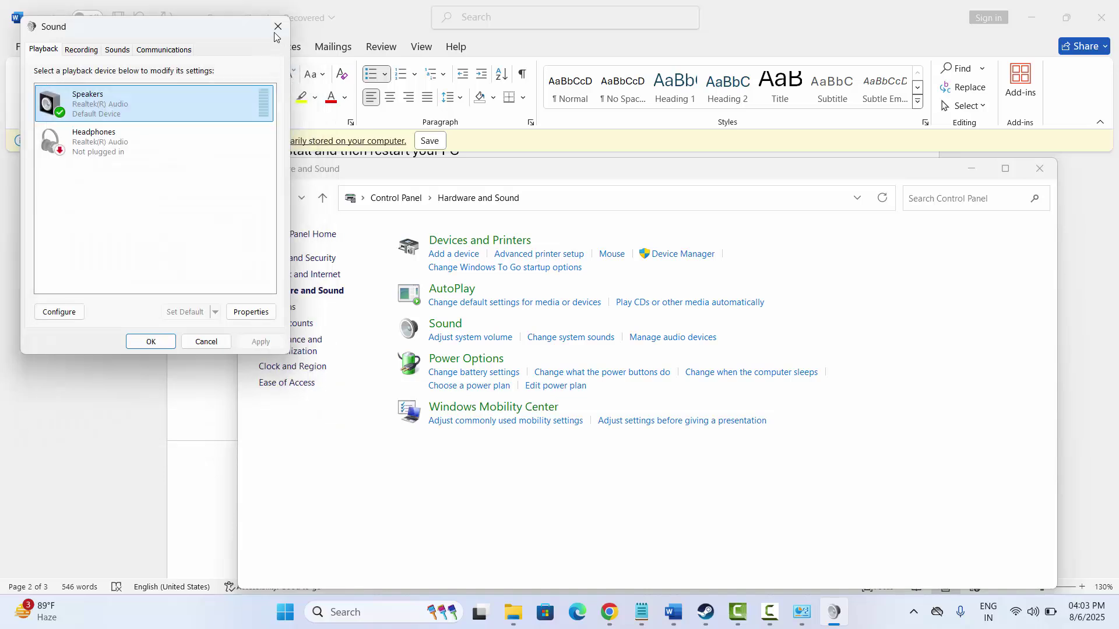
{"action": "left_click", "coordinate": [278, 27]}
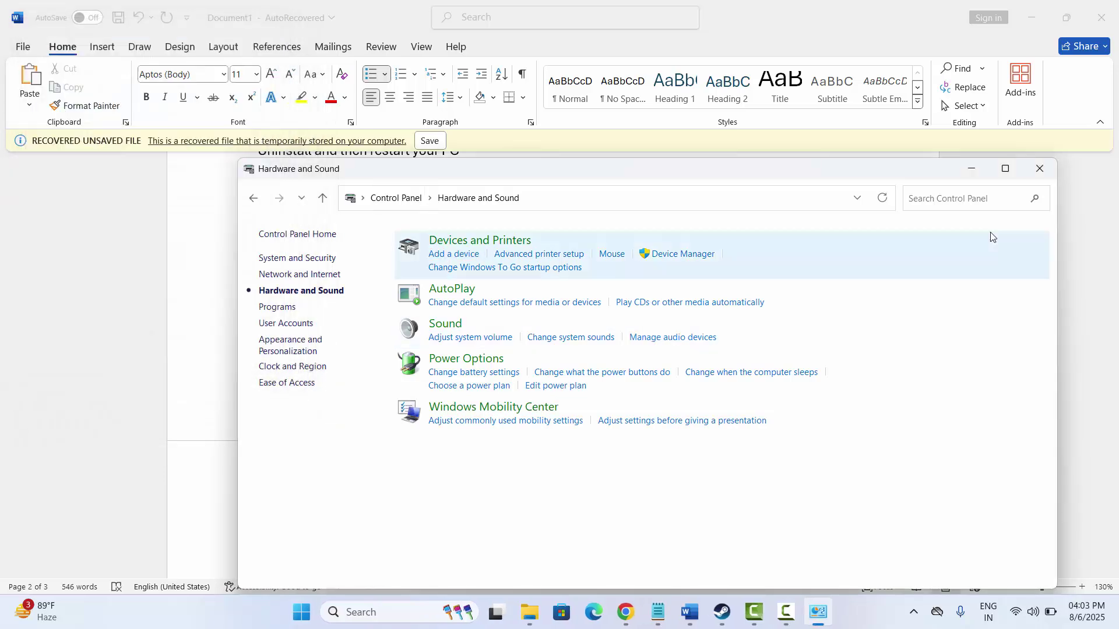
Step: Close Control Panel and scroll the Word audio-fix guide back up to review Methods 1 through 6
{"action": "left_click", "coordinate": [1037, 170]}
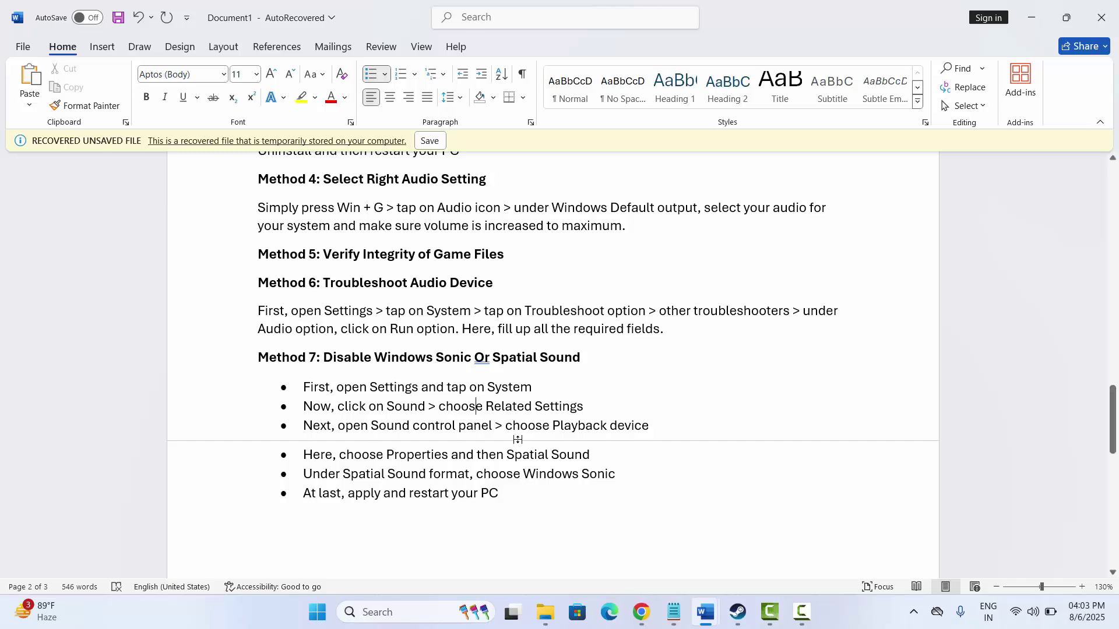
{"action": "scroll", "coordinate": [516, 437], "scroll_direction": "up", "scroll_amount": 1}
{"action": "scroll", "coordinate": [518, 438], "scroll_direction": "up", "scroll_amount": 1}
{"action": "scroll", "coordinate": [518, 440], "scroll_direction": "up", "scroll_amount": 1}
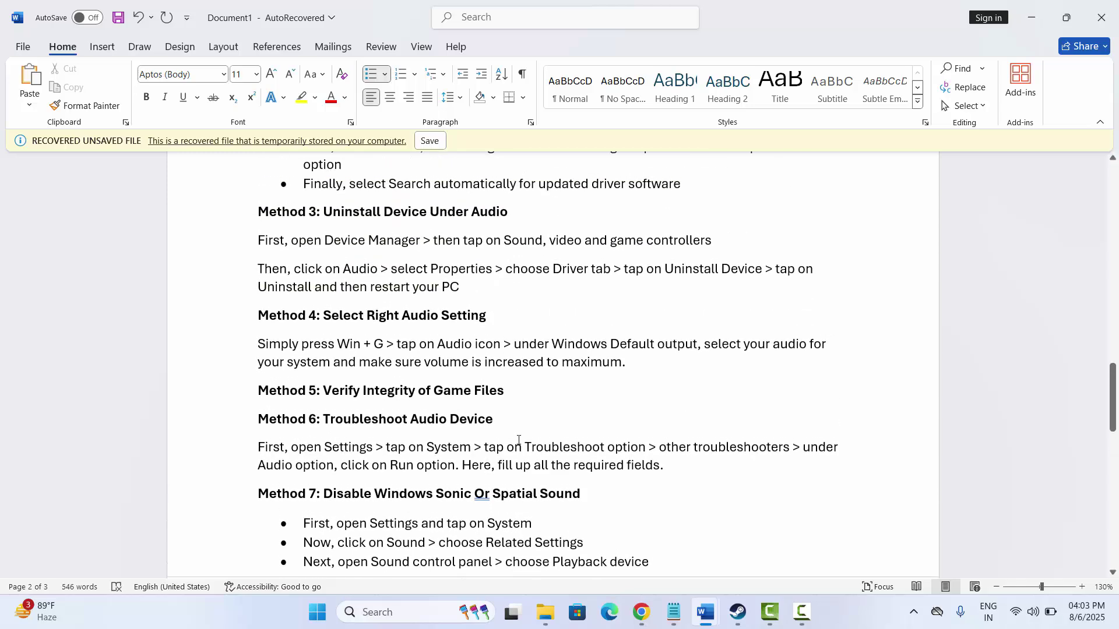
{"action": "scroll", "coordinate": [519, 440], "scroll_direction": "up", "scroll_amount": 2}
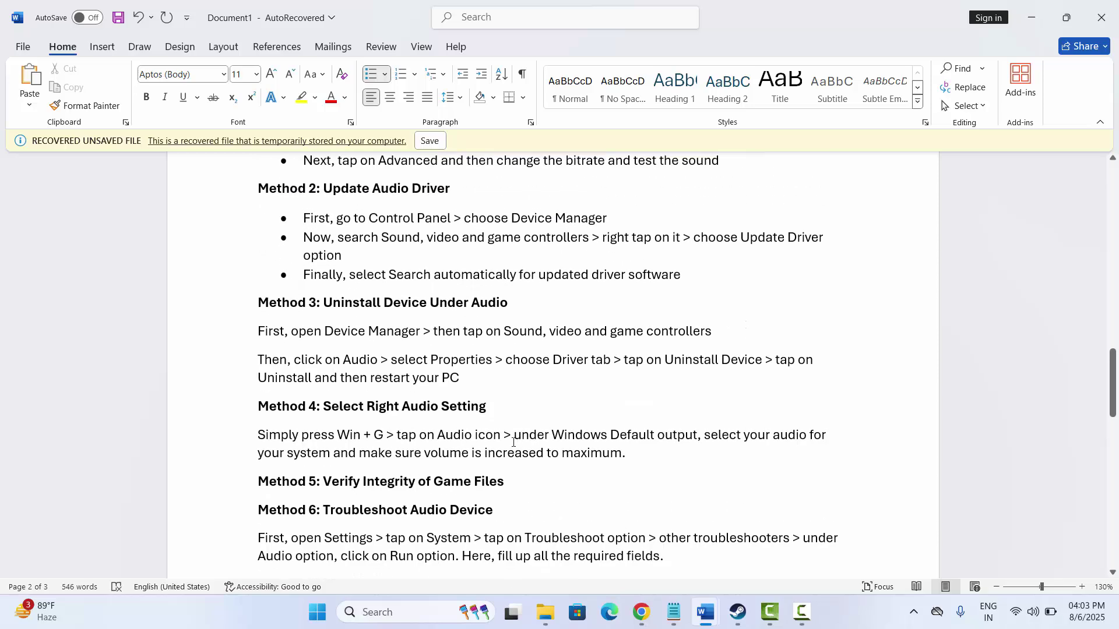
{"action": "scroll", "coordinate": [514, 442], "scroll_direction": "up", "scroll_amount": 1}
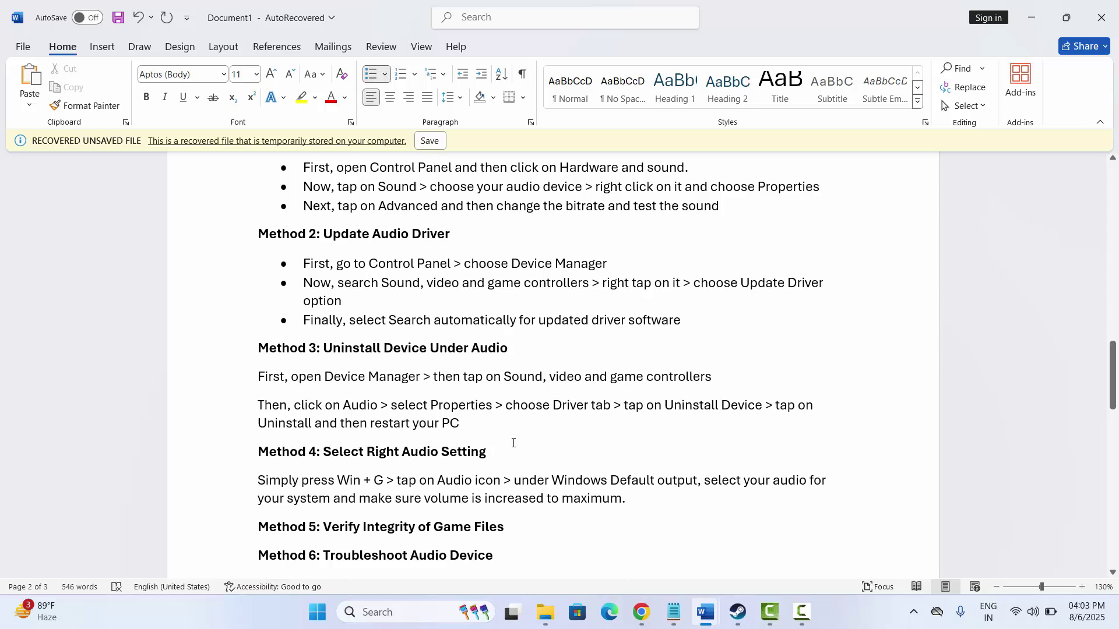
{"action": "scroll", "coordinate": [513, 443], "scroll_direction": "up", "scroll_amount": 1}
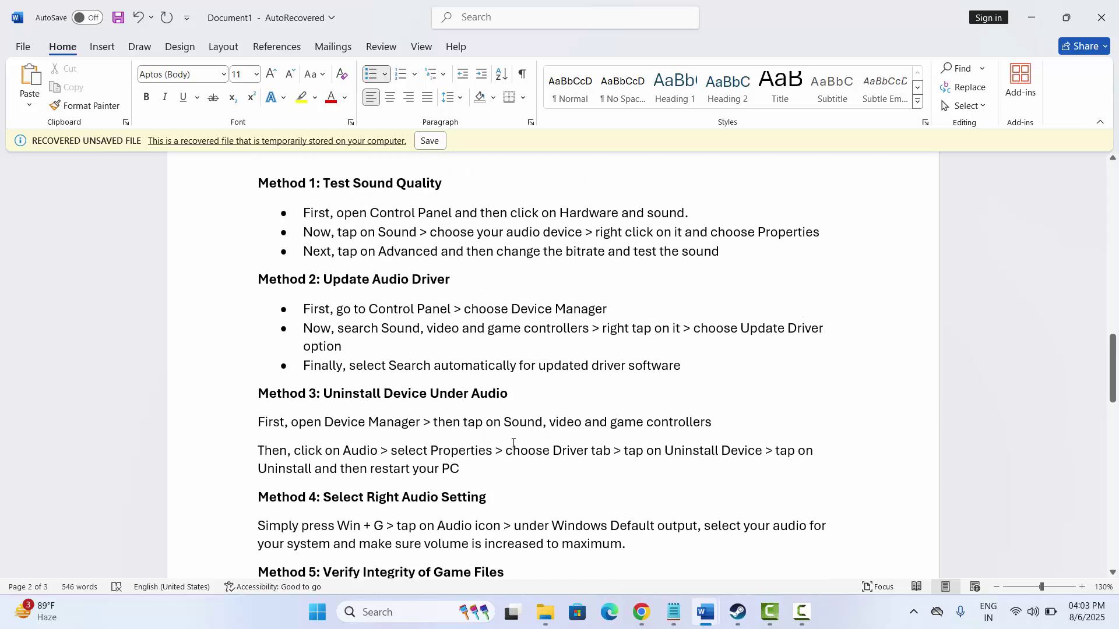
{"action": "scroll", "coordinate": [514, 443], "scroll_direction": "down", "scroll_amount": 2}
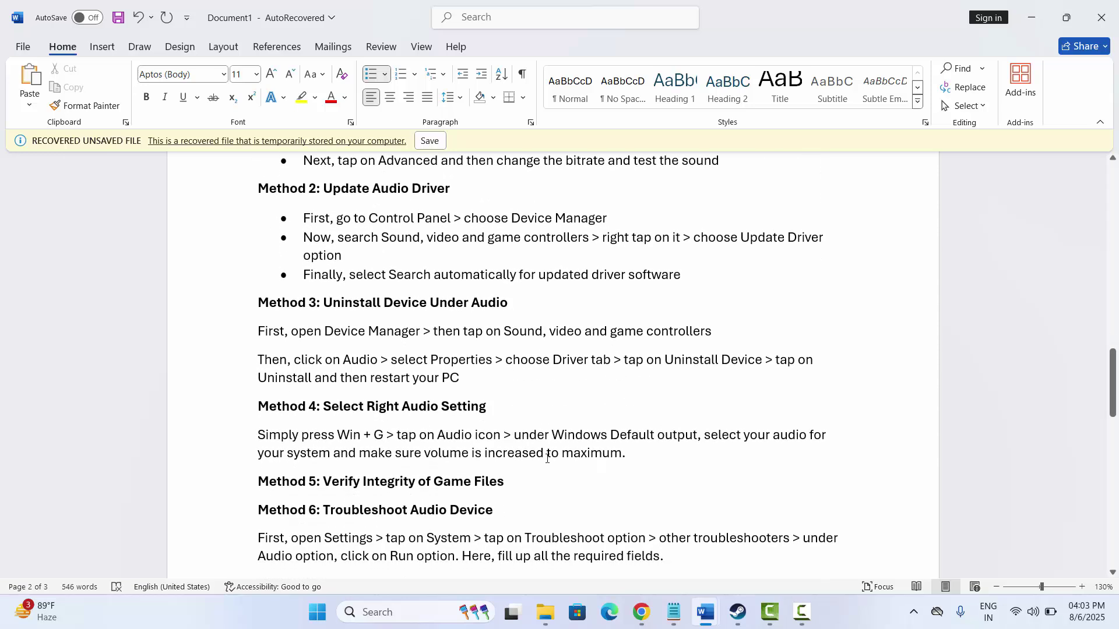